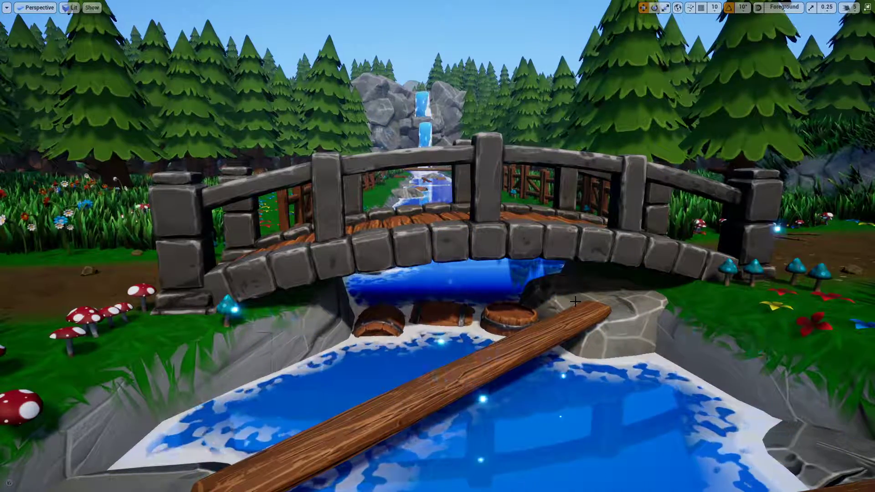
Exit the full-screen viewport and select the middle floating barrel and then the river water plane.
key("F11")
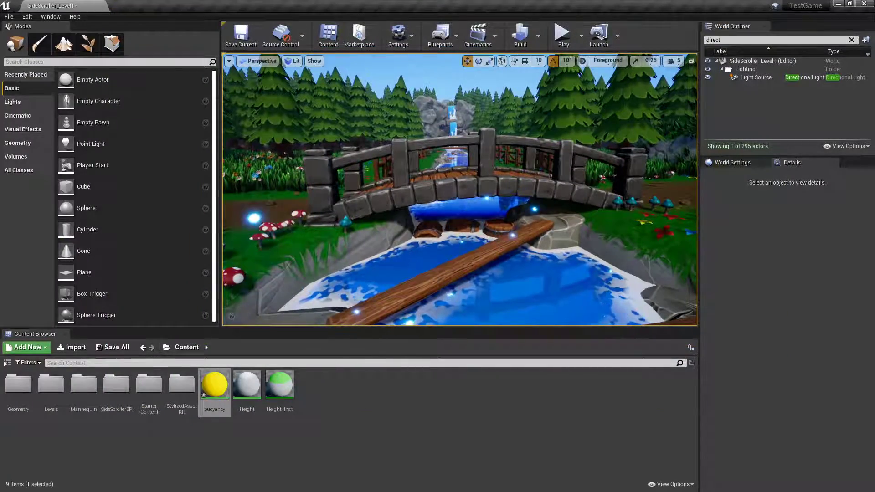
left_click(461, 224)
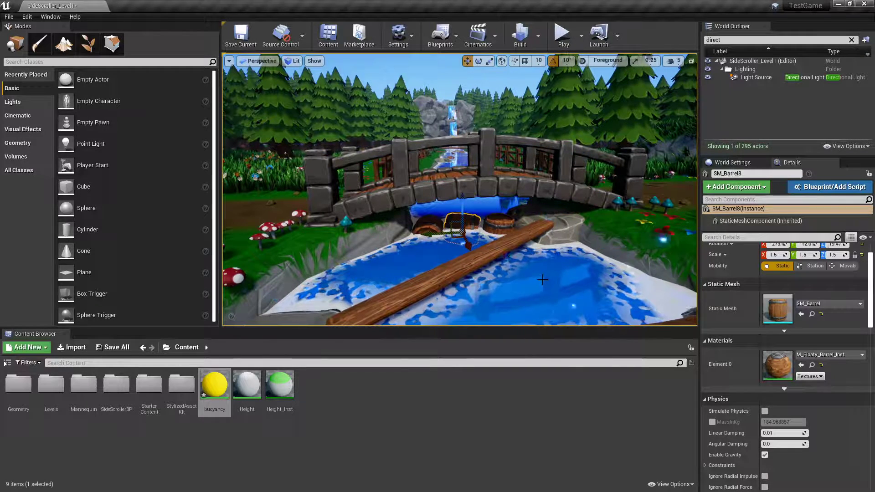
left_click(542, 280)
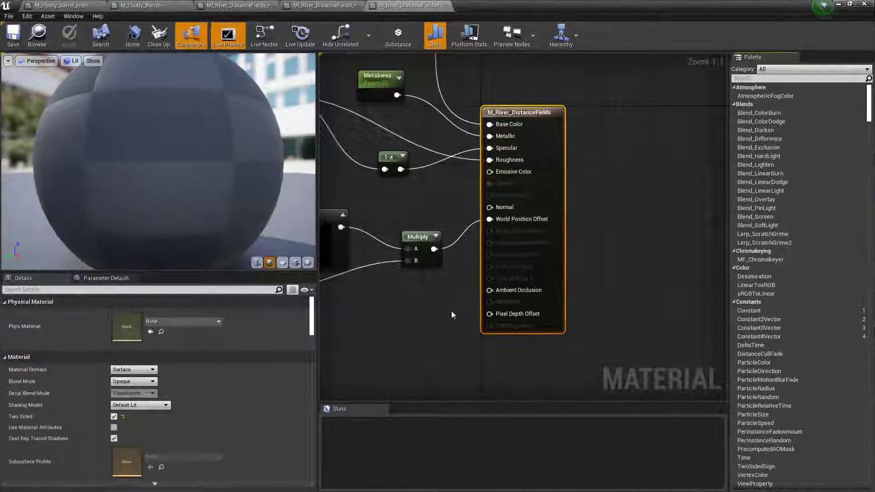
Move the Time node closer to the Sine node in M_River_DistanceFields and select the chain feeding World Position Offset.
scroll(489, 322, "down", 4)
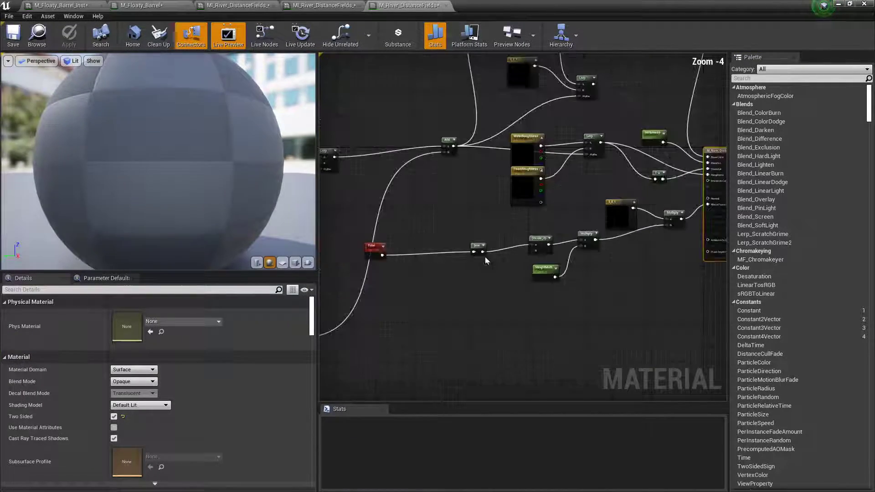
left_click(389, 245)
left_click_drag(395, 245, 445, 249)
left_click_drag(404, 217, 674, 287)
right_click_drag(656, 280, 605, 275)
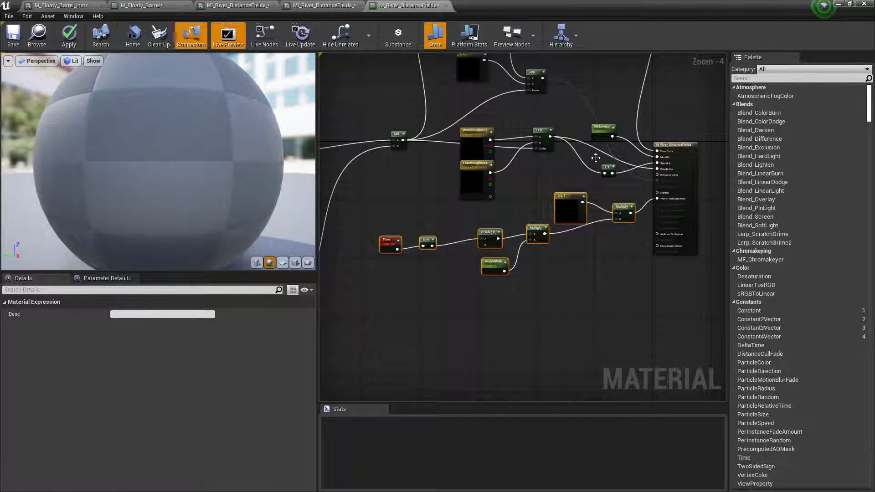
scroll(699, 211, "up", 4)
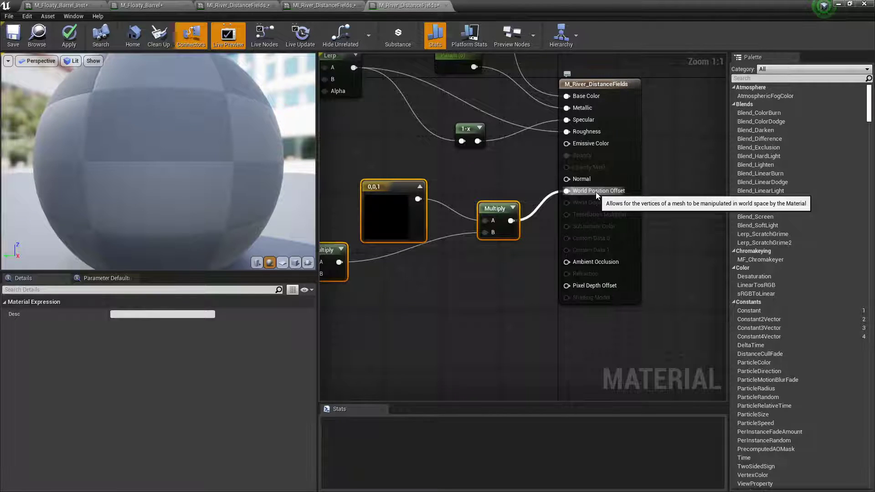
Examine the settings of the Time, Sine and Divide nodes in the river material's World Position Offset chain.
mouse_move(392, 321)
right_mouse_down()
mouse_move(437, 330)
mouse_move(663, 298)
right_mouse_up()
right_click_drag(356, 323, 484, 314)
left_click(444, 254)
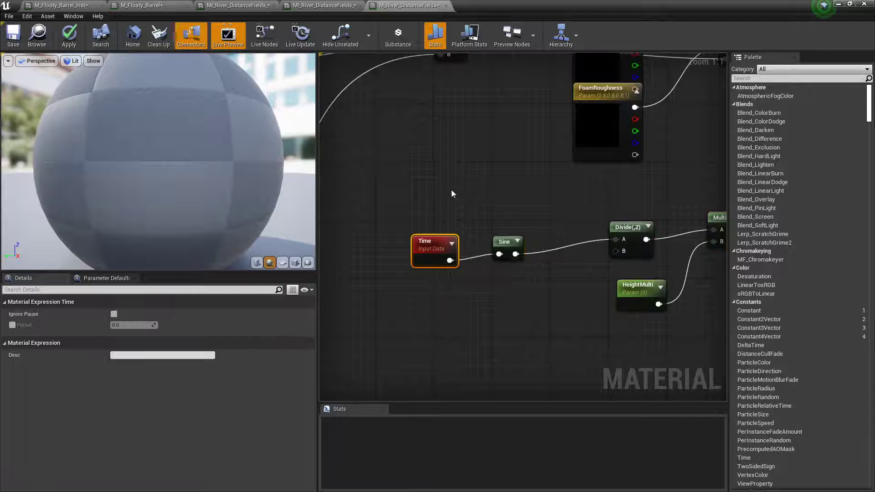
right_click_drag(539, 313, 496, 310)
left_click(464, 243)
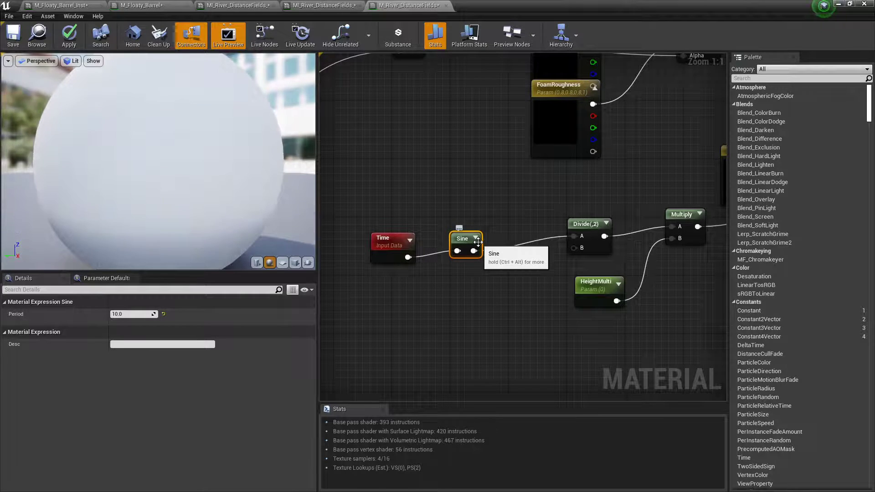
right_click_drag(573, 299, 493, 286)
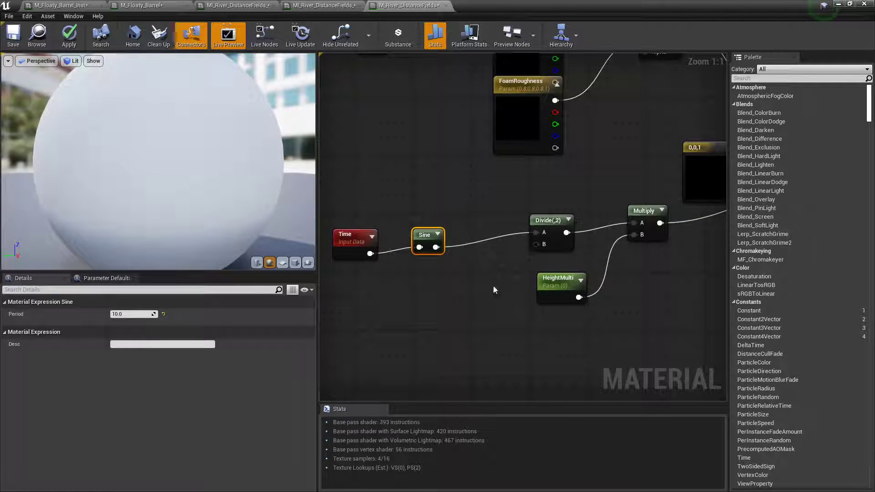
left_click(554, 220)
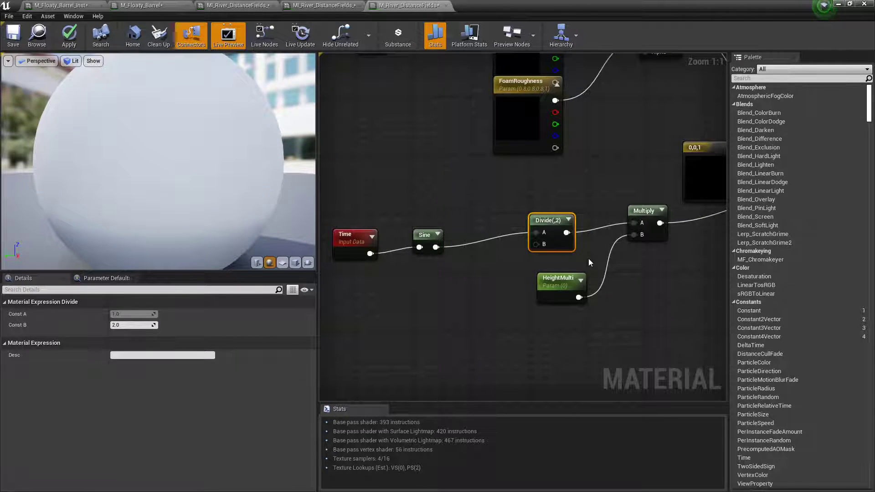
right_click_drag(588, 258, 510, 261)
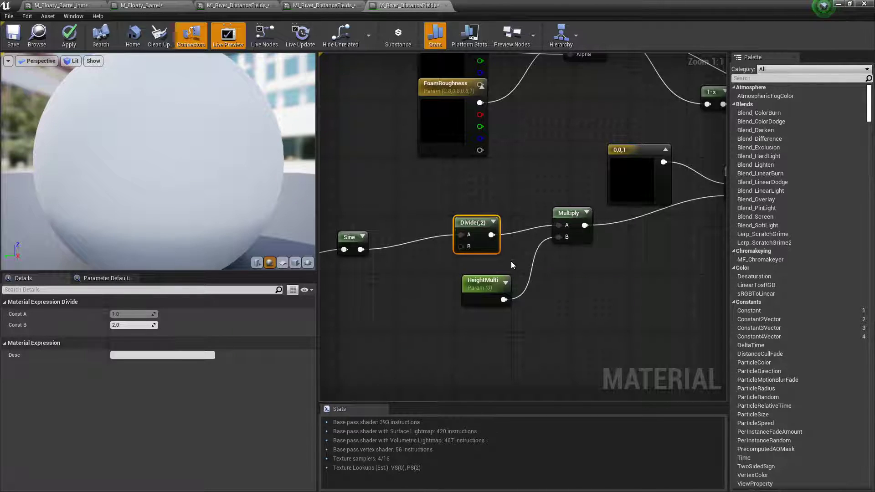
Add a scalar constant next to the HeightMulti node and convert it to a parameter.
left_click_drag(506, 187, 581, 390)
left_click(533, 344)
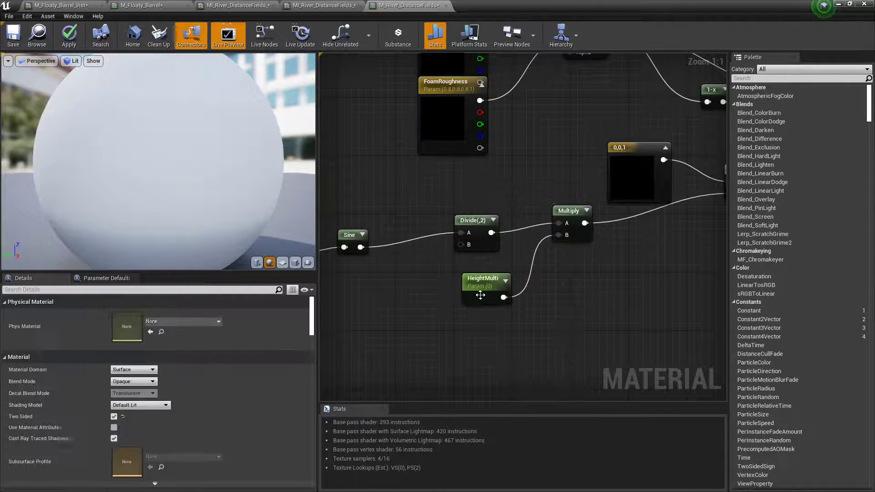
left_click_drag(480, 295, 516, 319)
left_click(535, 290)
left_click(543, 285)
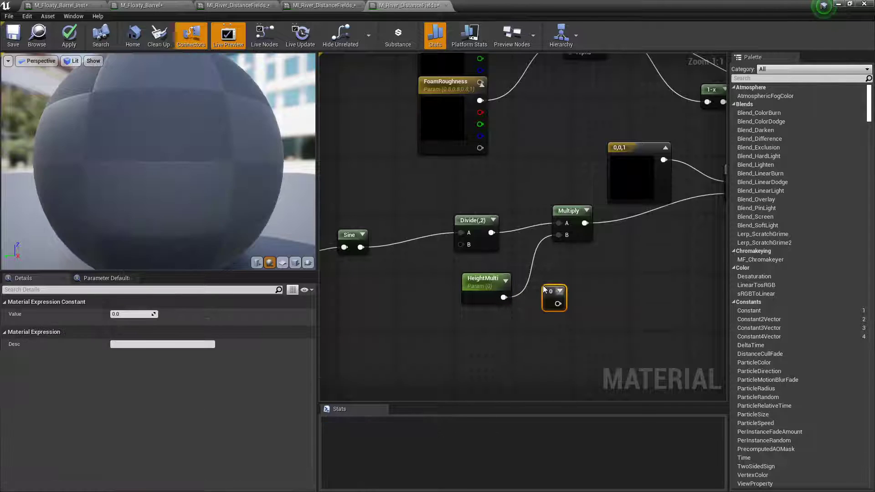
right_click(550, 293)
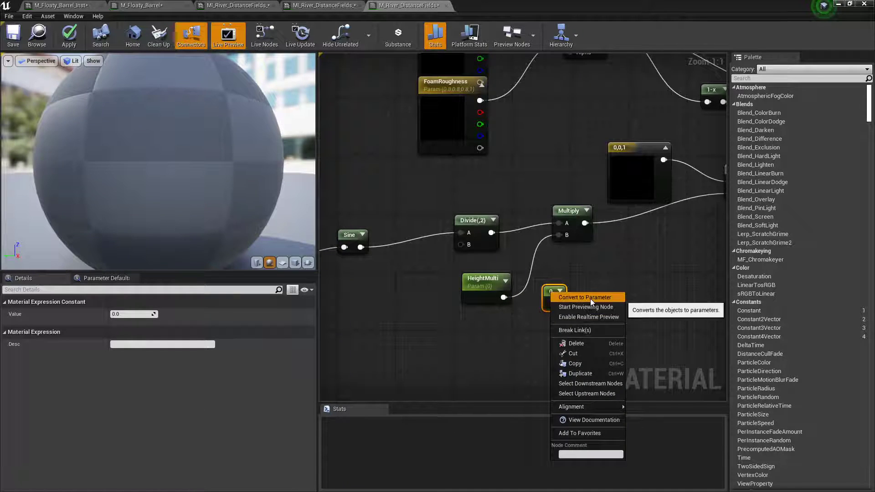
left_click(589, 298)
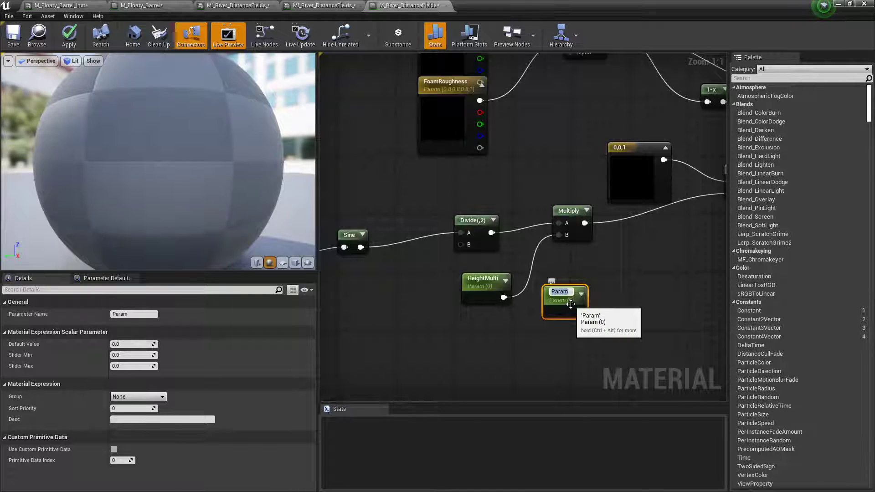
Compare the HeightMulti parameter with the unnamed parameter beside it and delete the unnamed one.
left_click(476, 276)
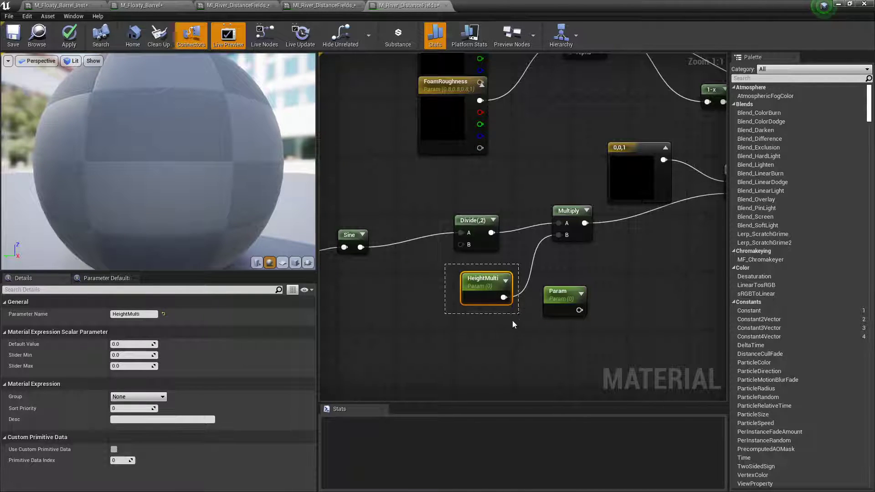
left_click(550, 297)
key("Delete")
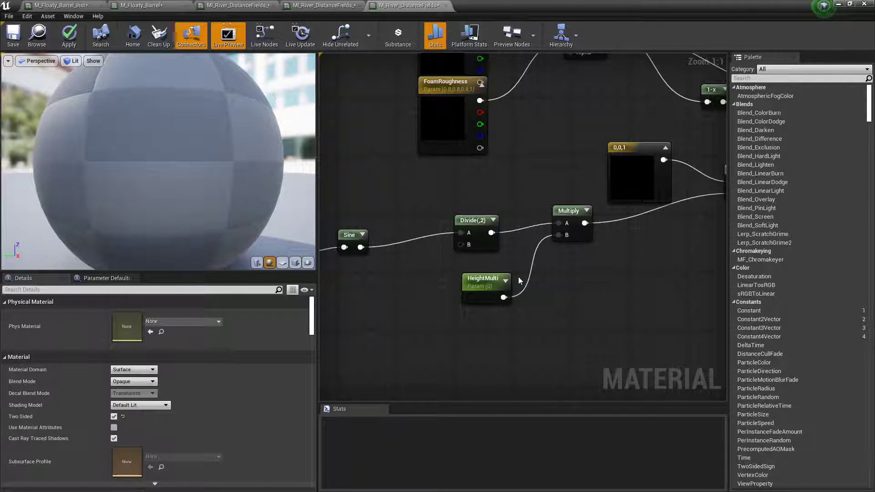
Move the 0,0,1 vector node slightly up, clear of the wire between the two Multiply nodes.
mouse_move(580, 252)
right_mouse_down()
mouse_move(473, 287)
mouse_move(506, 266)
right_mouse_up()
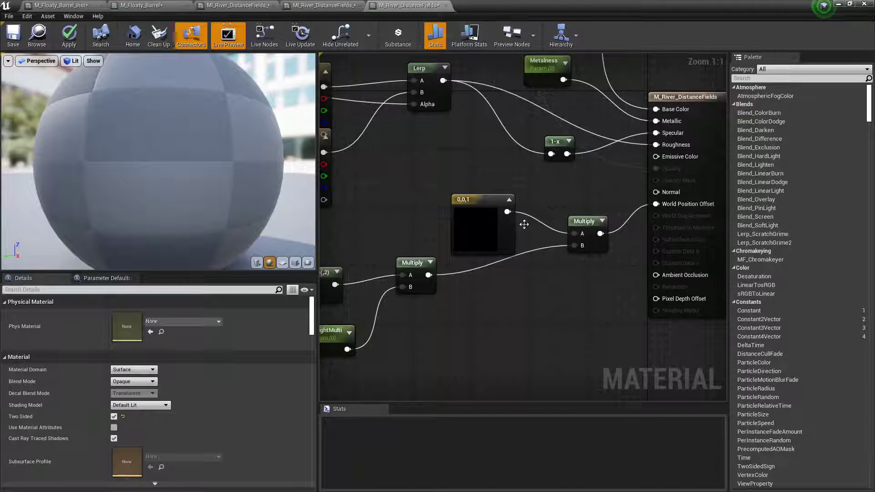
scroll(524, 224, "down", 4)
scroll(667, 223, "up", 1)
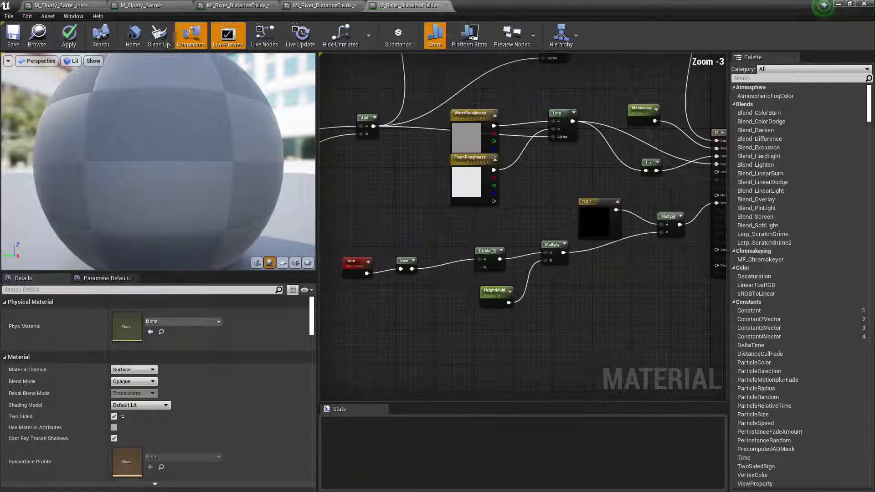
scroll(667, 224, "up", 4)
left_click(507, 231)
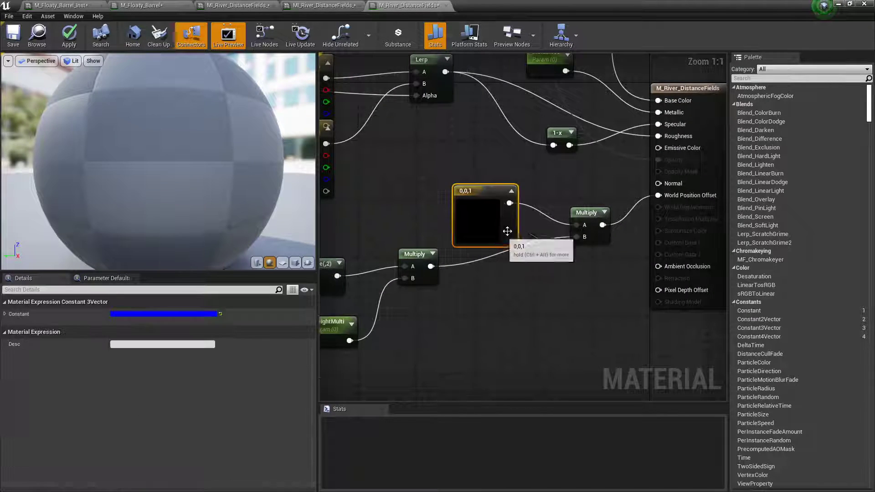
left_click_drag(500, 210, 493, 188)
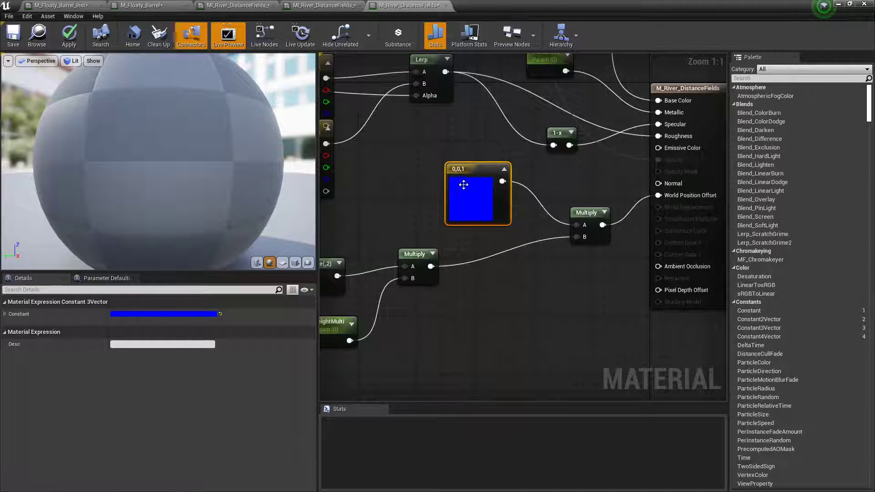
right_click(507, 268)
Add a Constant3Vector node below the existing blue vector and set its blue channel to 1.
left_click(482, 280)
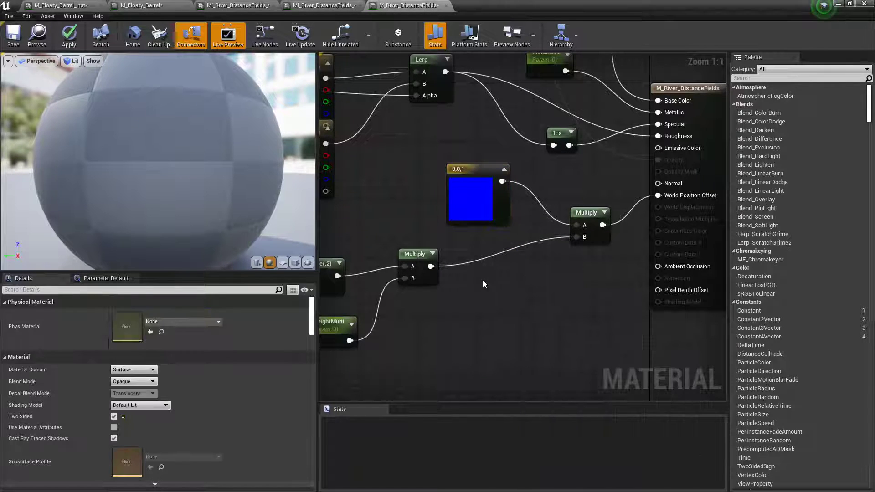
key("3")
left_click(482, 280)
left_click(173, 313)
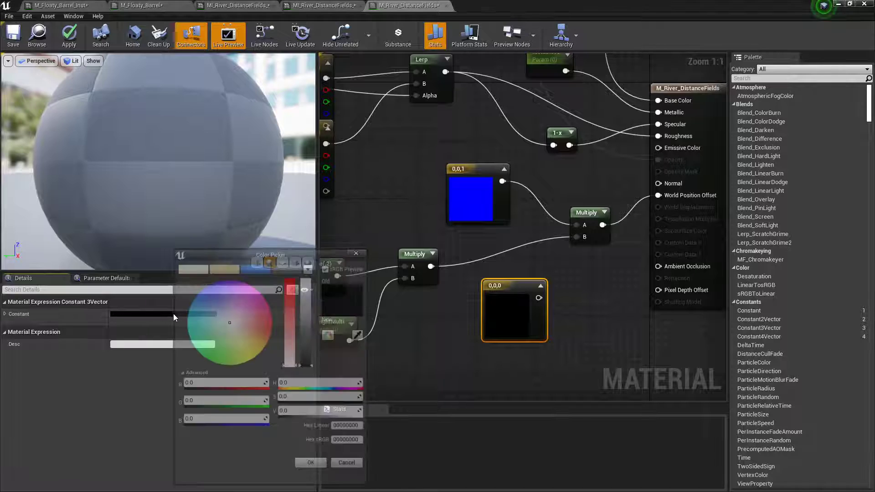
left_click(248, 421)
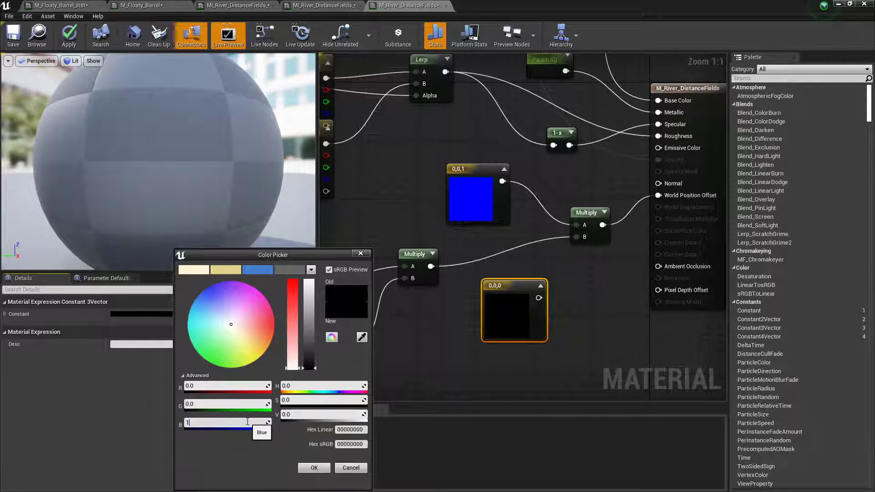
type("1")
key("Return")
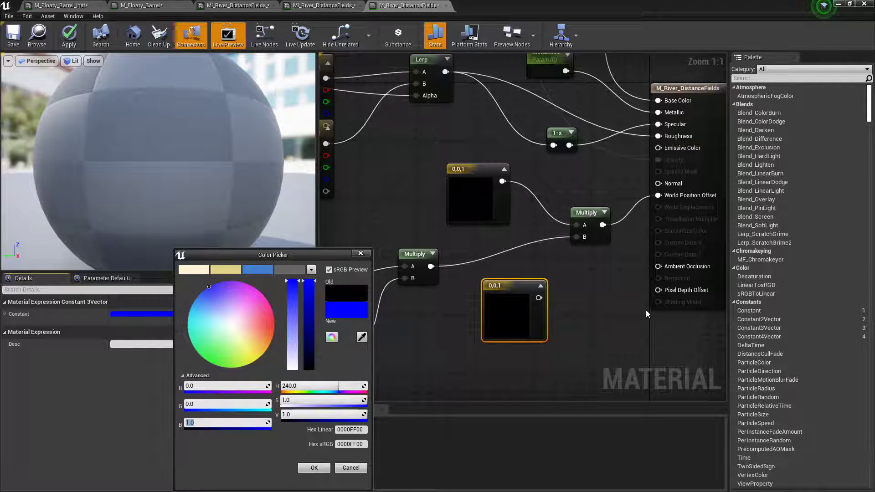
Move the unconnected 0,0,1 vector node beside the connected one and delete it.
left_click_drag(538, 298, 560, 269)
left_click(412, 262)
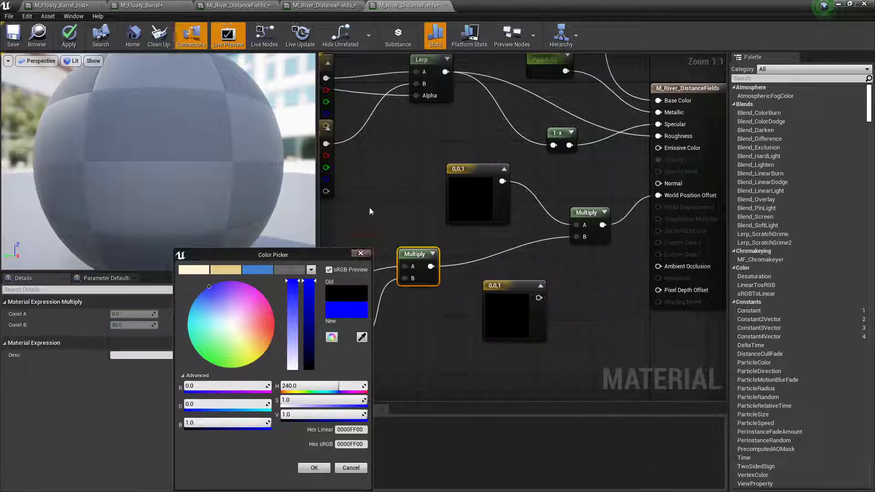
left_click_drag(507, 315, 404, 206)
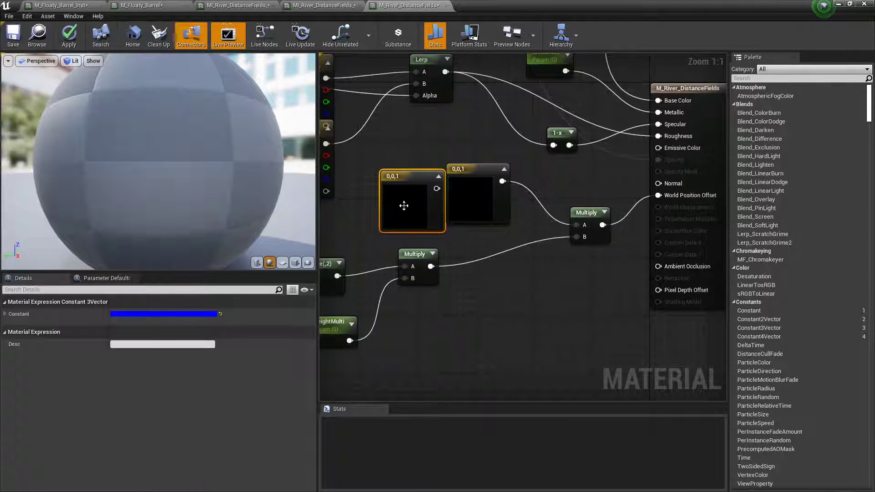
key("Delete")
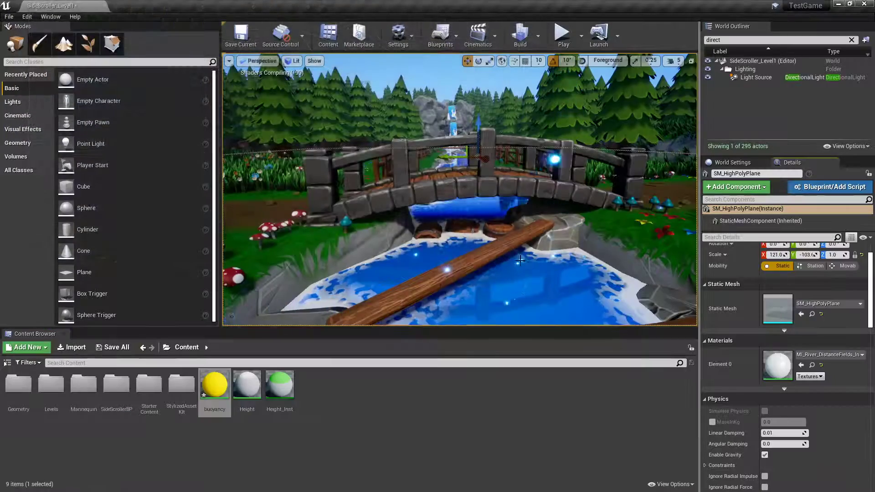
Select a floating barrel in the level and open its M_Floaty_Barrel parent material through the assigned material instance.
left_click(501, 227)
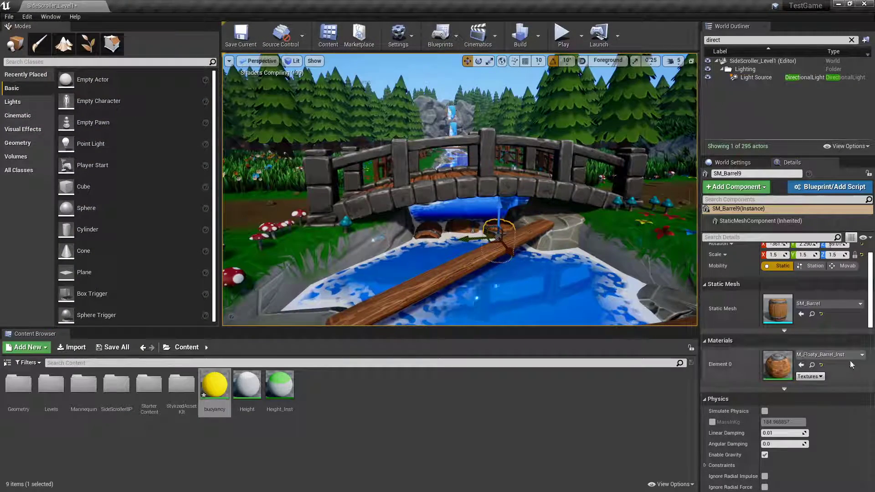
double_click(775, 364)
double_click(600, 211)
scroll(451, 209, "up", 2)
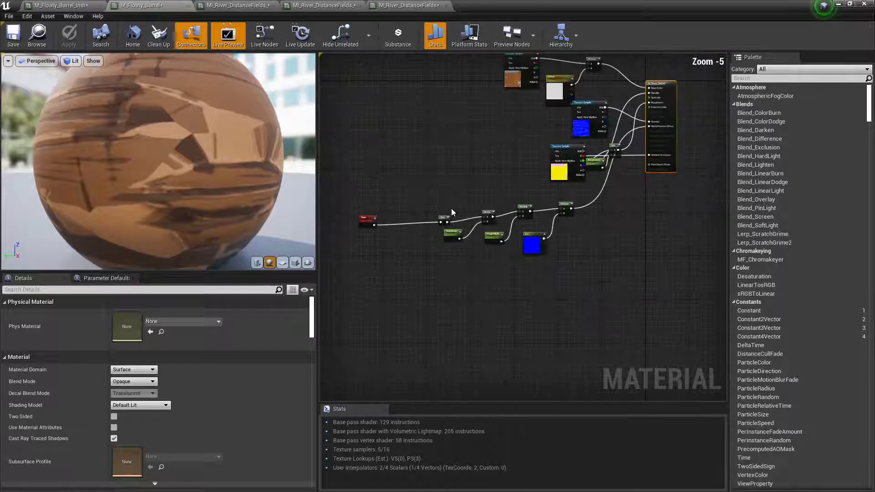
Shift the barrel material's Time-to-Multiply node chain slightly to the right and raise the Time node a little.
left_click_drag(370, 218, 608, 258)
scroll(570, 214, "up", 2)
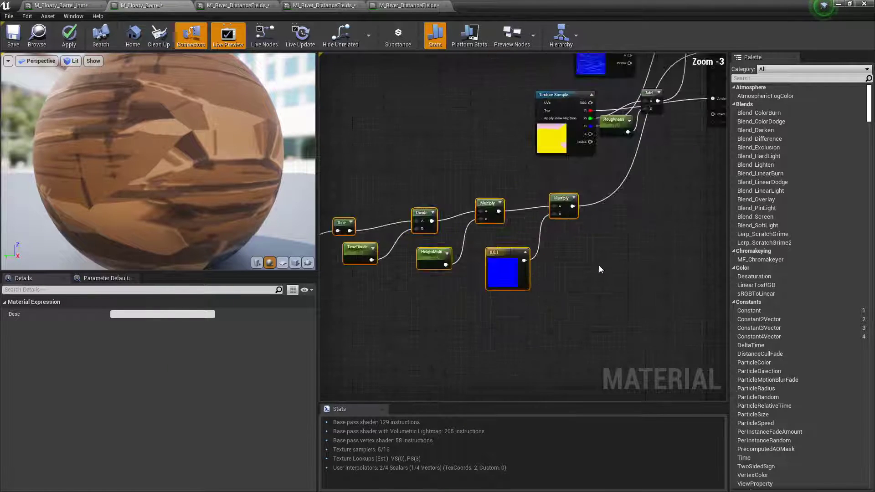
right_click_drag(527, 257, 574, 250)
right_click_drag(327, 218, 347, 224)
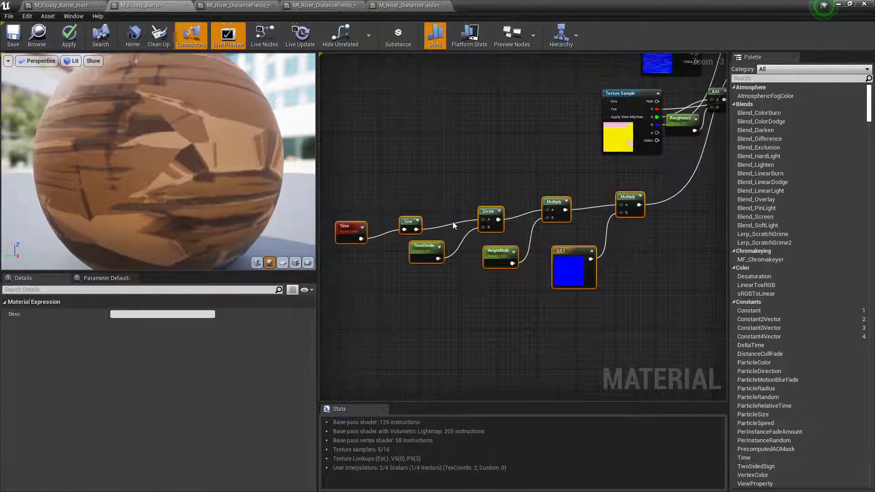
left_click_drag(347, 224, 352, 217)
left_click(400, 200)
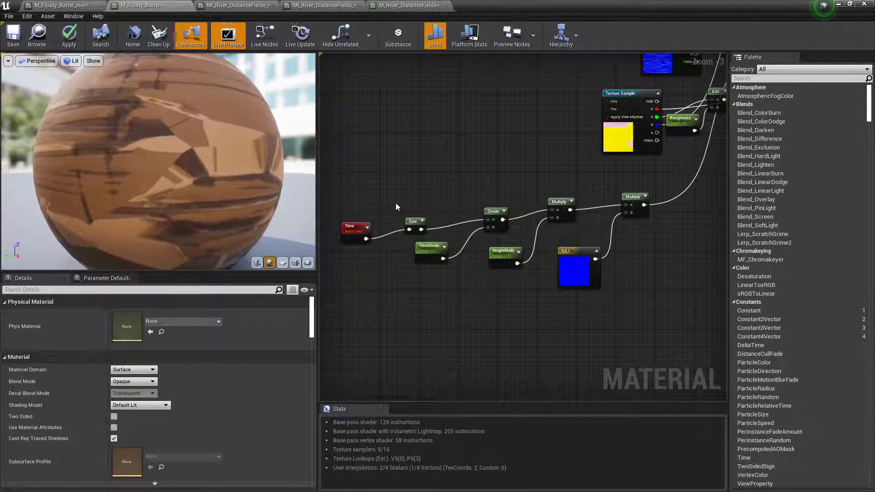
left_click_drag(357, 230, 361, 225)
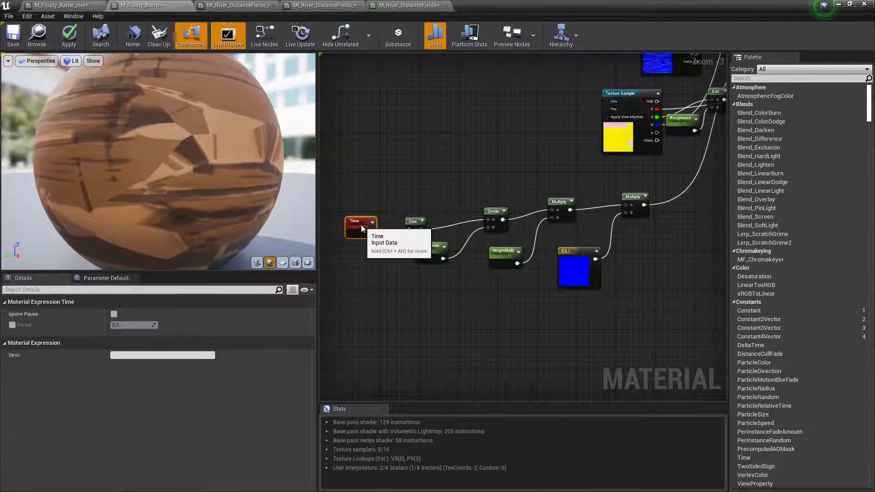
left_click(529, 191)
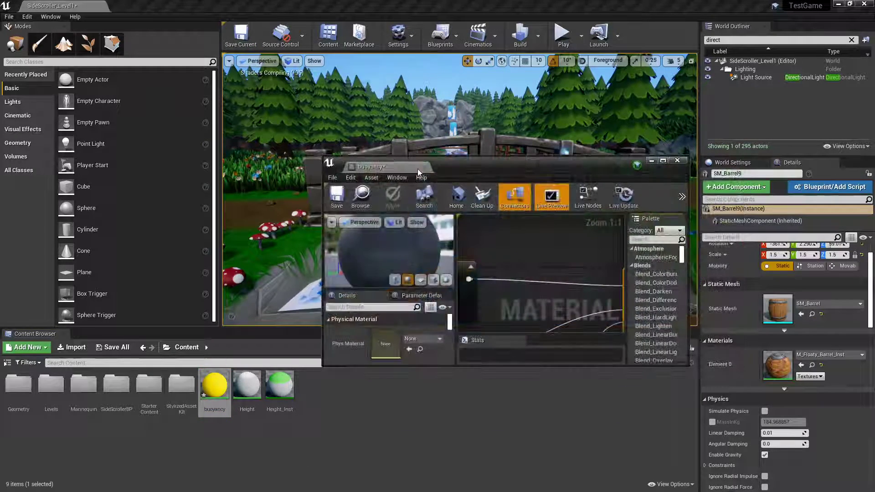
Maximize the buoyancy material editor and connect a new Constant3Vector node to the material's Base Color.
scroll(533, 264, "down", 8)
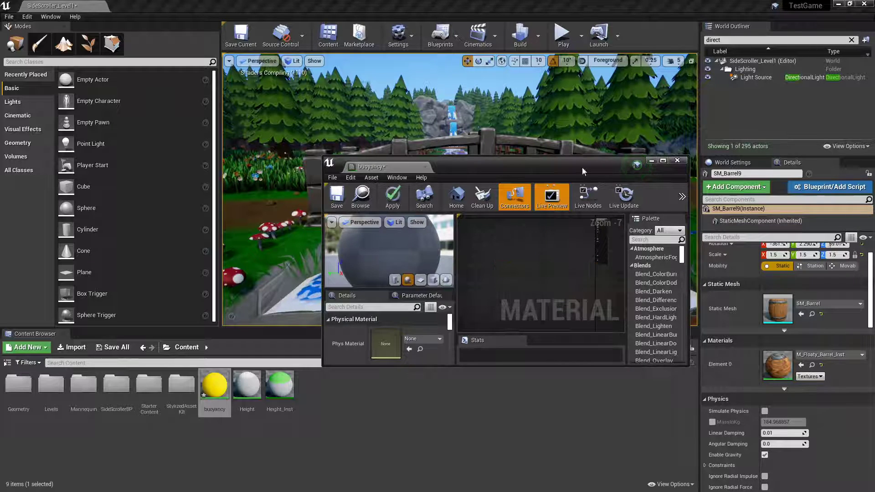
left_click_drag(576, 157, 457, 1)
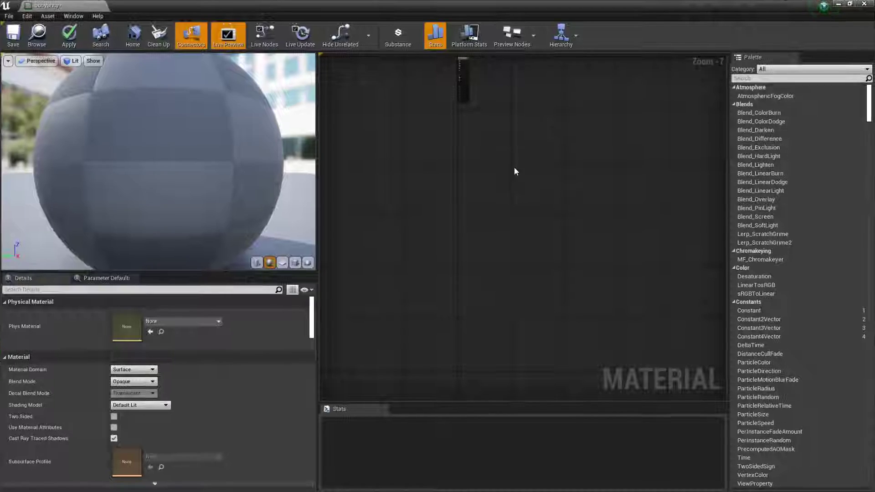
scroll(504, 221, "up", 2)
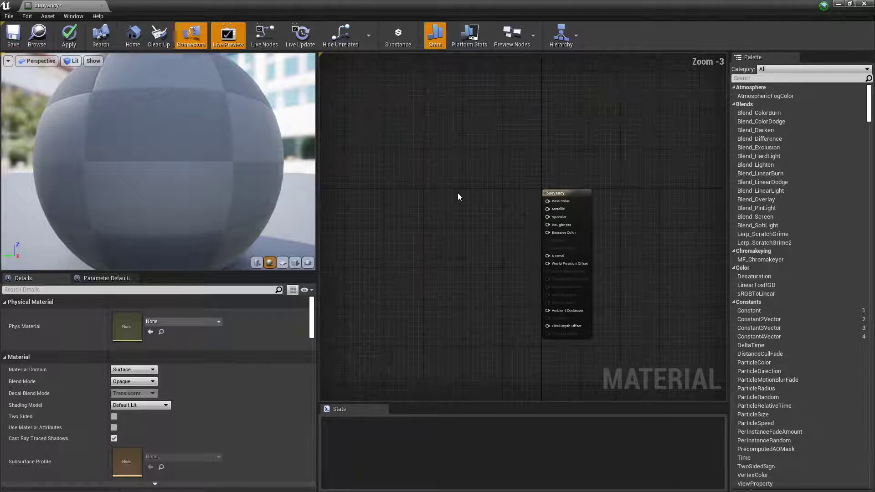
left_click(458, 185)
left_click_drag(483, 188, 547, 201)
Set the Constant3Vector colour to a bright orange of 1, 0.294, 0.
left_click(216, 306)
left_click(212, 314)
left_click(214, 304)
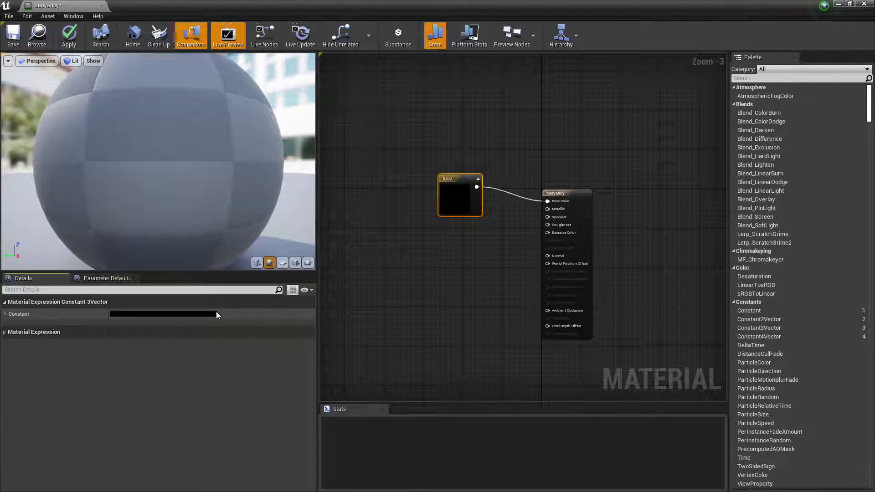
left_click(213, 316)
left_click(313, 337)
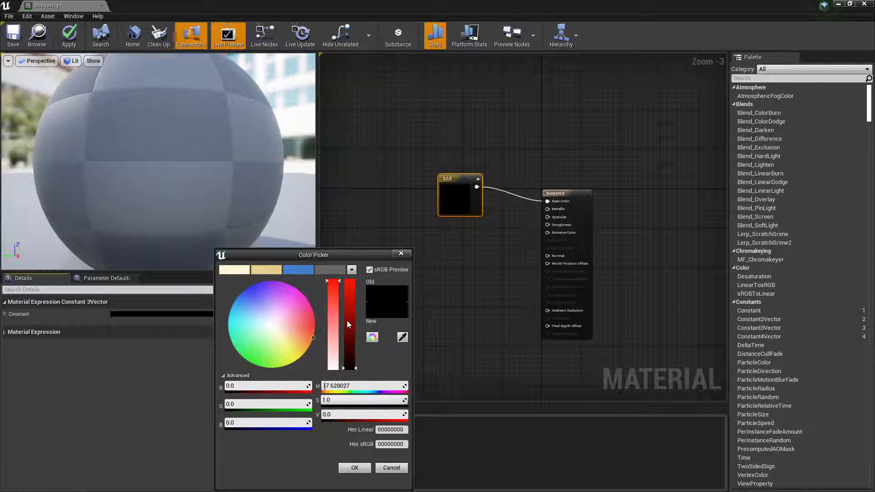
left_click_drag(346, 321, 346, 280)
left_click(354, 468)
Connect a new constant of 0 to Specular and feed it through a OneMinus node into Roughness.
left_click(471, 244)
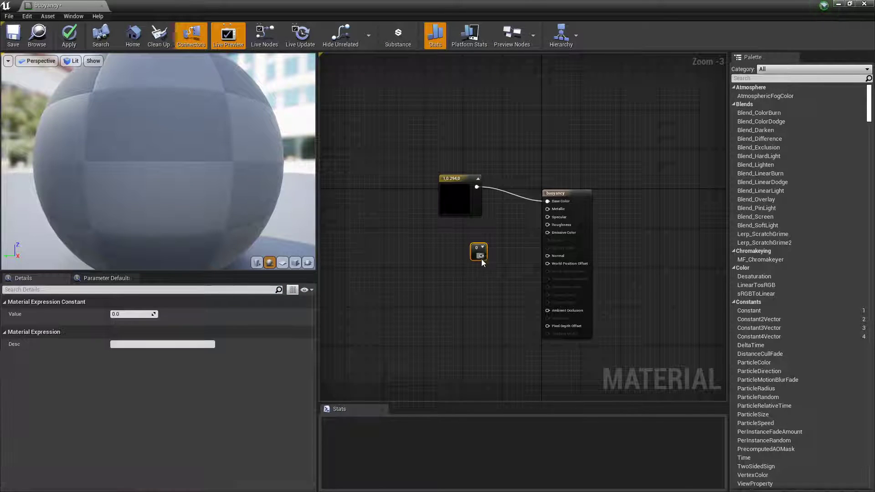
left_click_drag(481, 256, 563, 217)
left_click(488, 232)
scroll(488, 232, "up", 3)
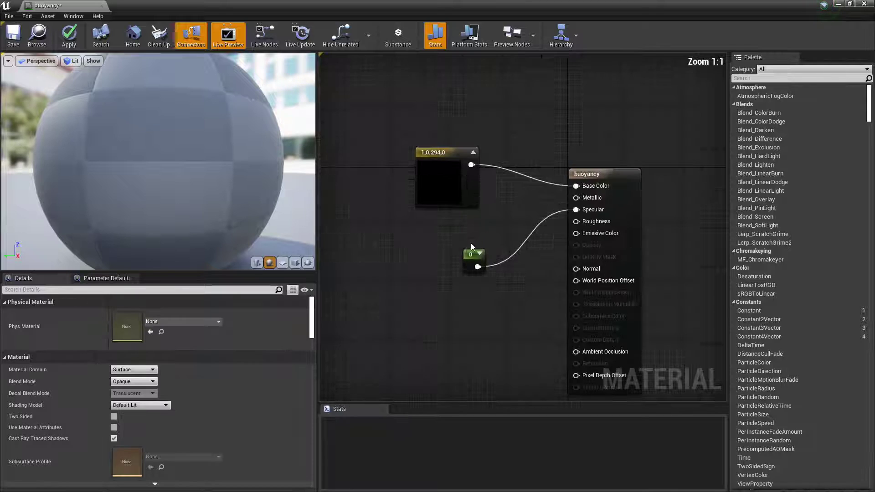
left_click_drag(470, 255, 509, 241)
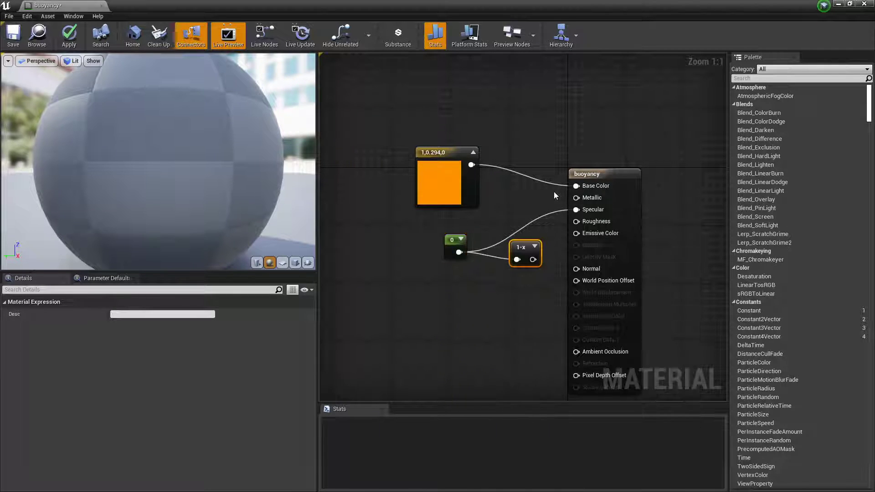
left_click_drag(532, 259, 592, 223)
right_click_drag(417, 351, 490, 283)
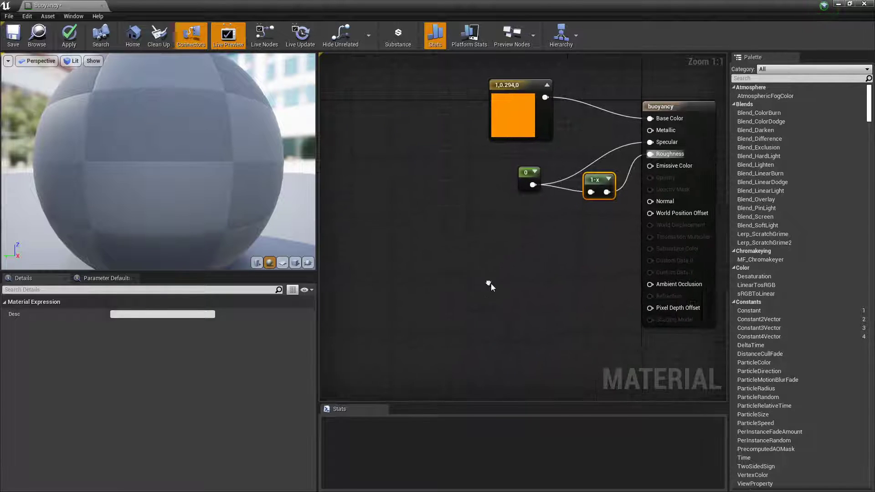
left_click(460, 284)
right_click(460, 267)
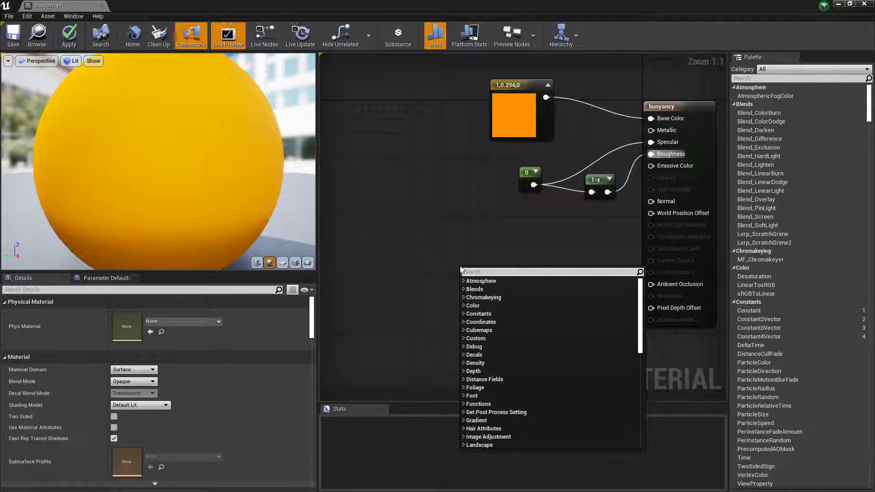
right_click(489, 156)
right_click(408, 281)
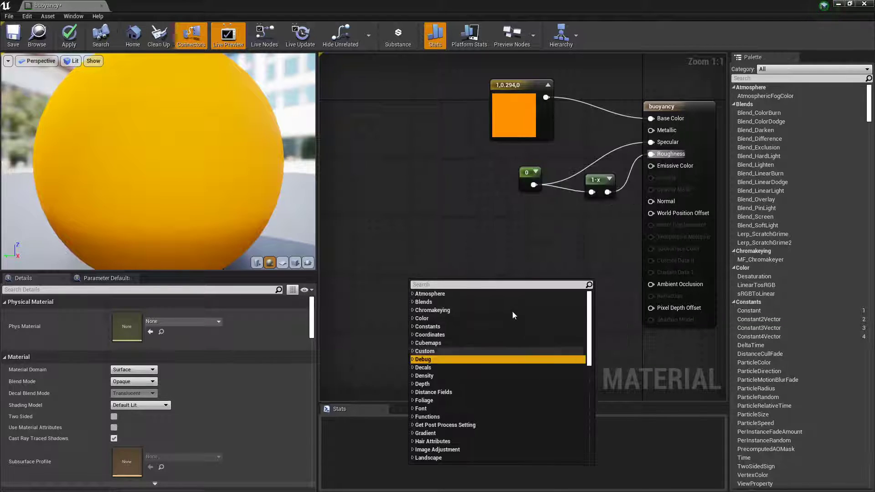
right_click(475, 223)
Search the node palette for Time, place a Time node in the graph, and delete it again.
left_click(791, 80)
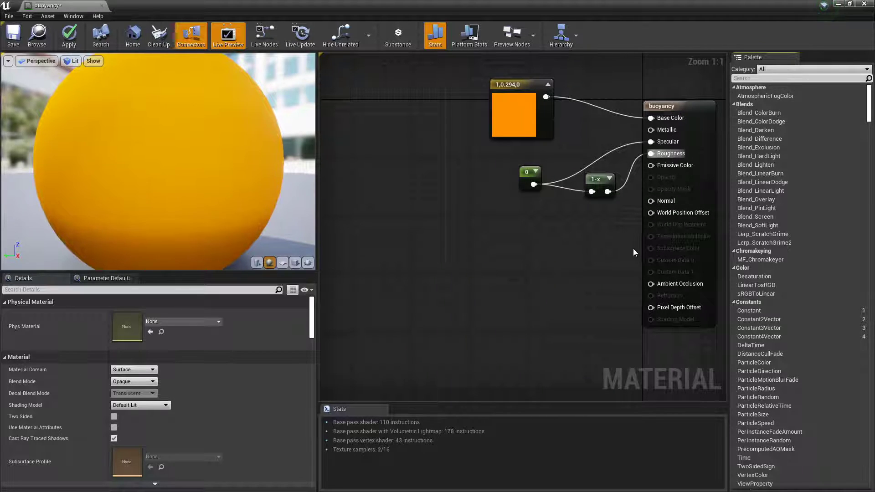
type("time")
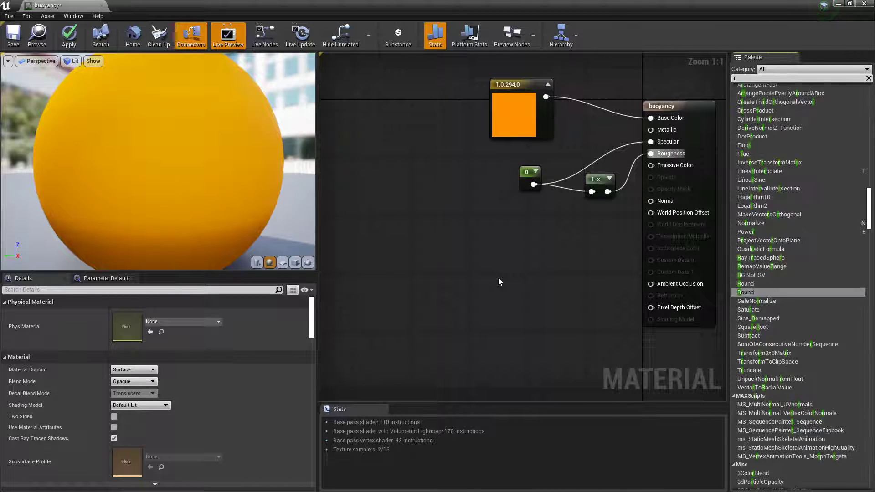
left_click_drag(740, 113, 501, 232)
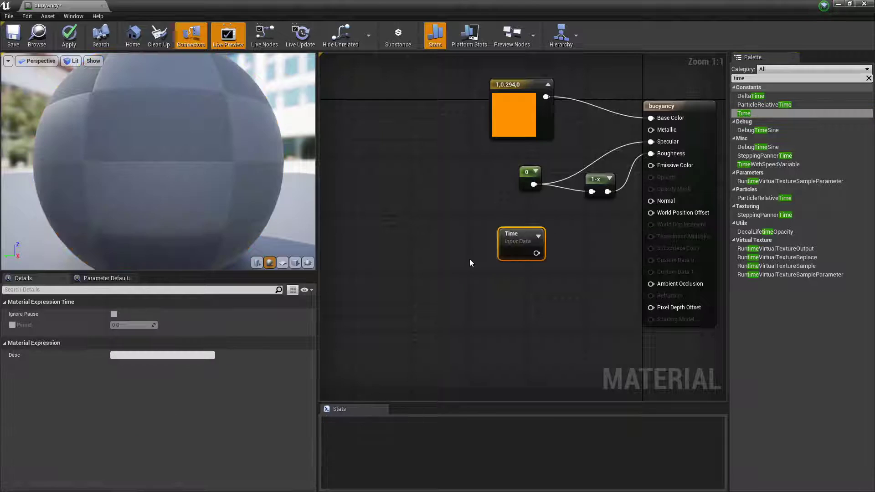
right_click(480, 249)
type("time")
key("Return")
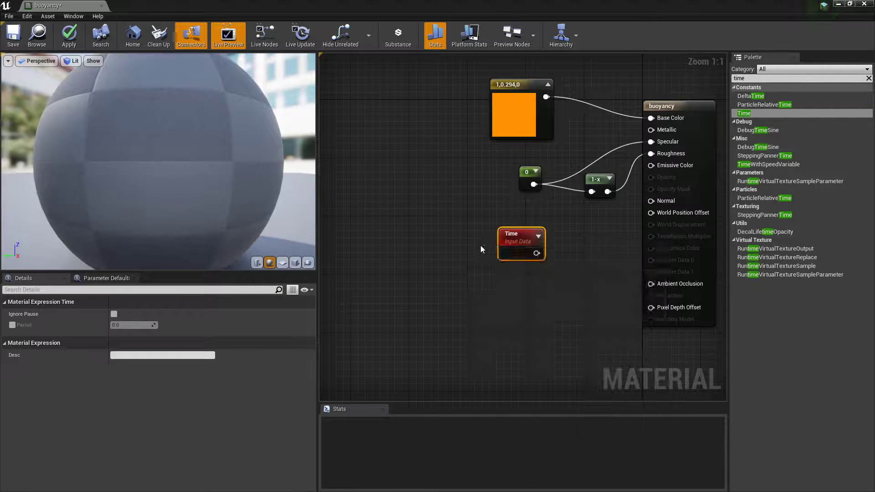
key("Delete")
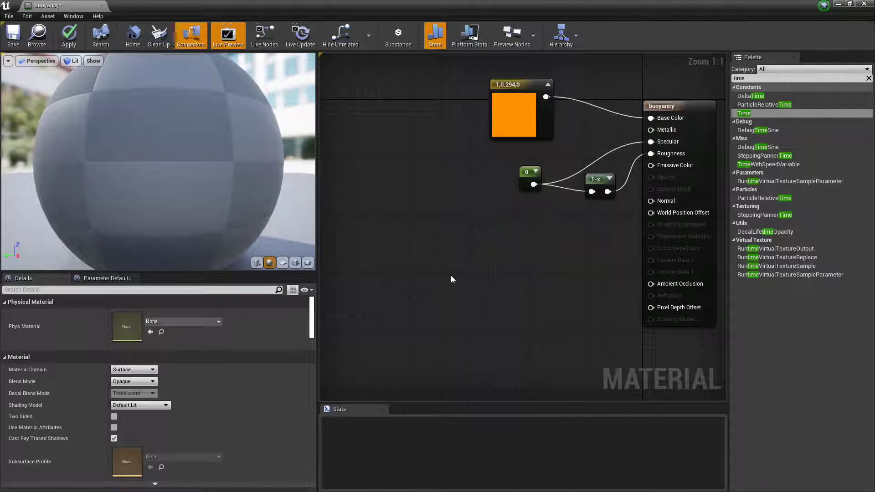
Add a Time node through the graph's node search and place it well to the left of the material output.
right_click(450, 276)
type("time")
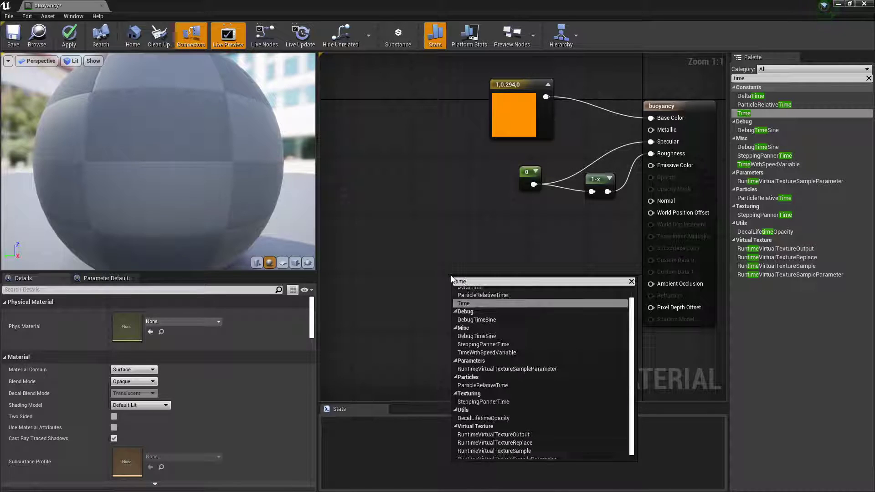
scroll(496, 326, "up", 1)
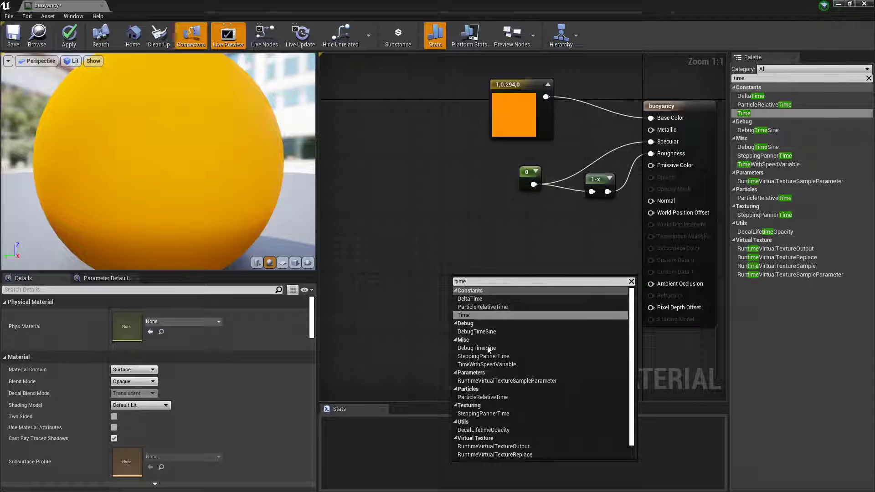
left_click(476, 314)
left_click_drag(432, 261, 528, 337)
left_click_drag(459, 289, 360, 266)
right_click_drag(431, 251, 453, 248)
left_click_drag(377, 264, 361, 264)
right_click_drag(486, 201, 516, 191)
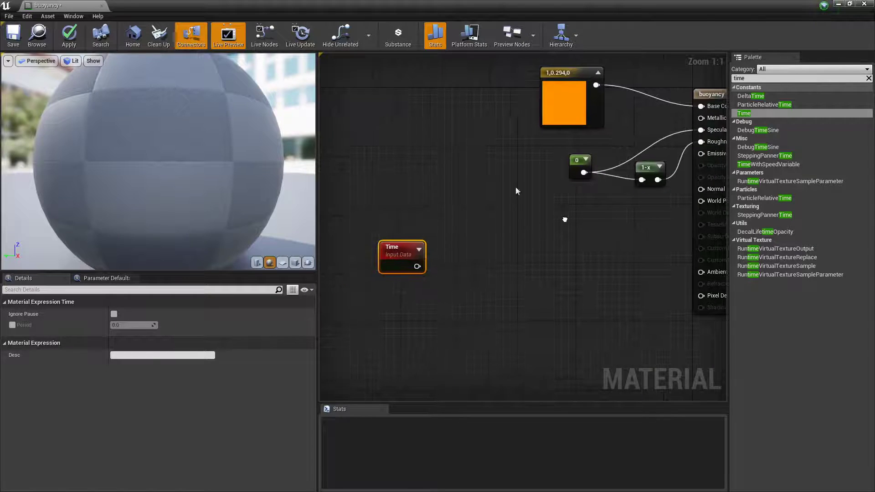
Add an unconnected Sine node beside the Time node.
right_click(461, 246)
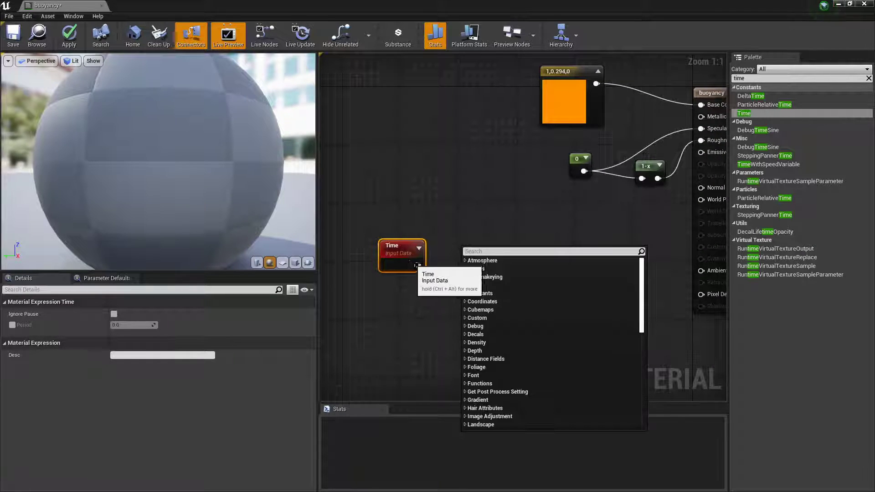
left_click_drag(416, 264, 462, 249)
left_click(454, 258)
right_click(454, 263)
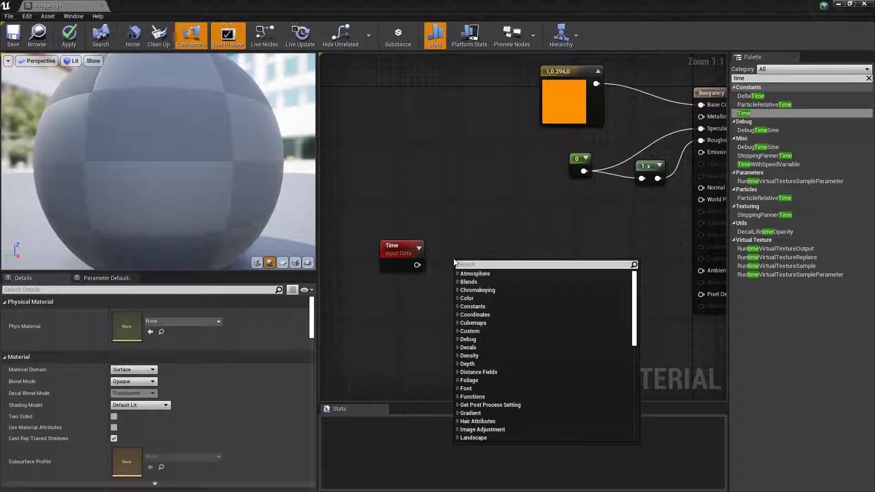
type("sine")
key("Return")
Add another Sine node wired directly from the Time node's output.
left_click_drag(416, 265, 480, 237)
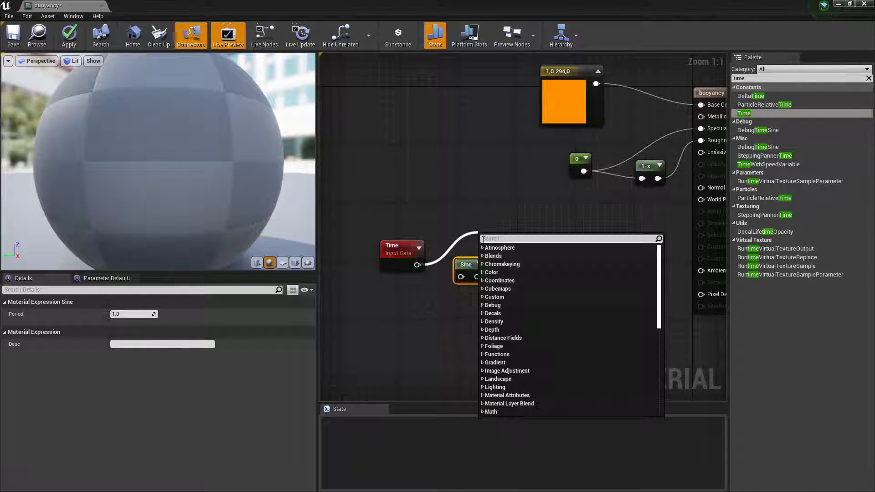
type("sine")
key("Return")
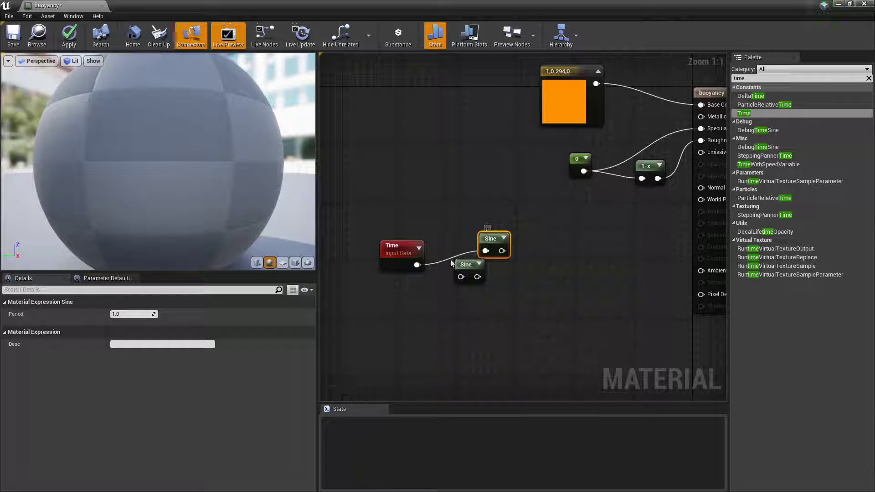
left_click_drag(416, 265, 482, 351)
left_click(433, 195)
left_click(433, 195)
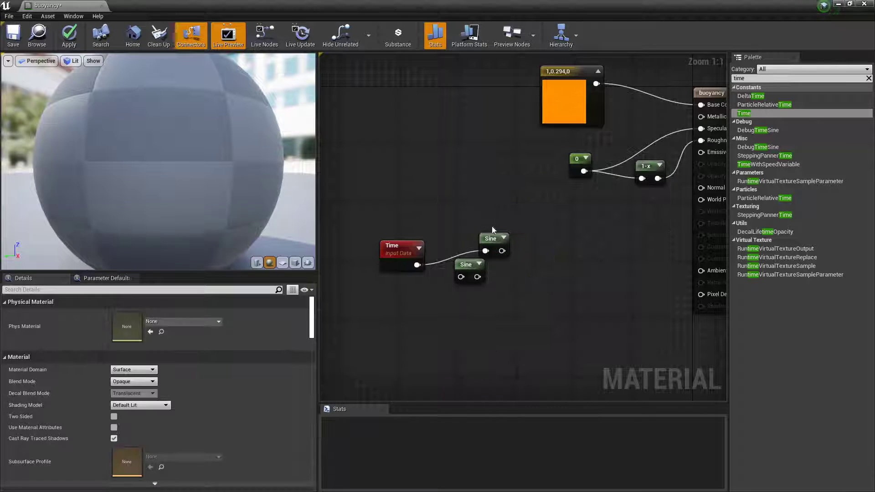
Delete the unconnected Sine node and move the connected one close beside the Time node.
left_click_drag(466, 266, 466, 326)
key("Delete")
left_click_drag(487, 246, 446, 267)
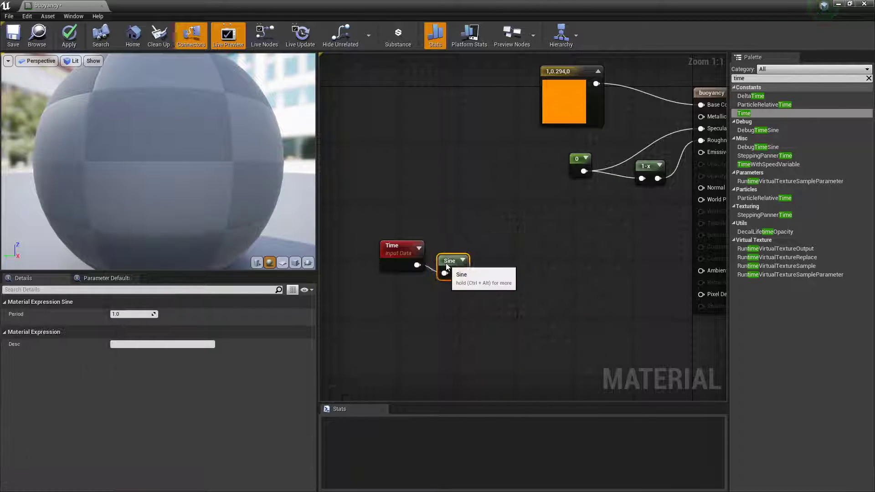
Start previewing the Sine node's output on the material preview sphere.
right_click(446, 268)
left_click(460, 269)
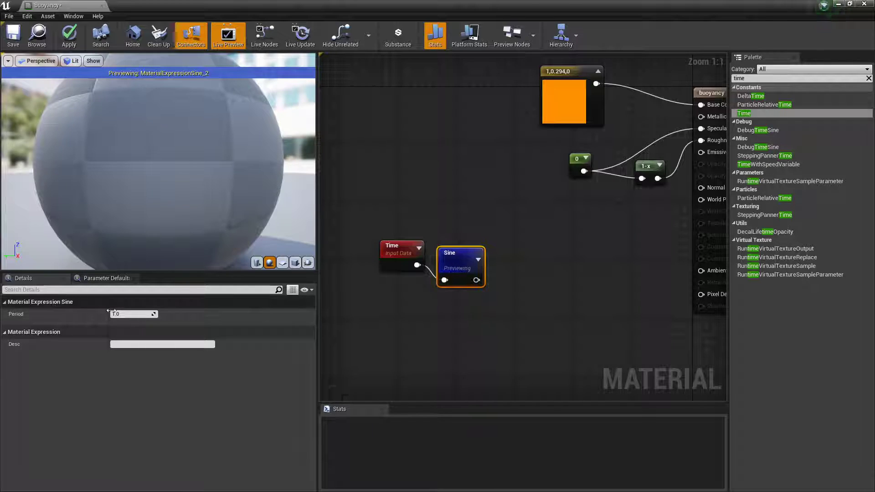
left_click(127, 314)
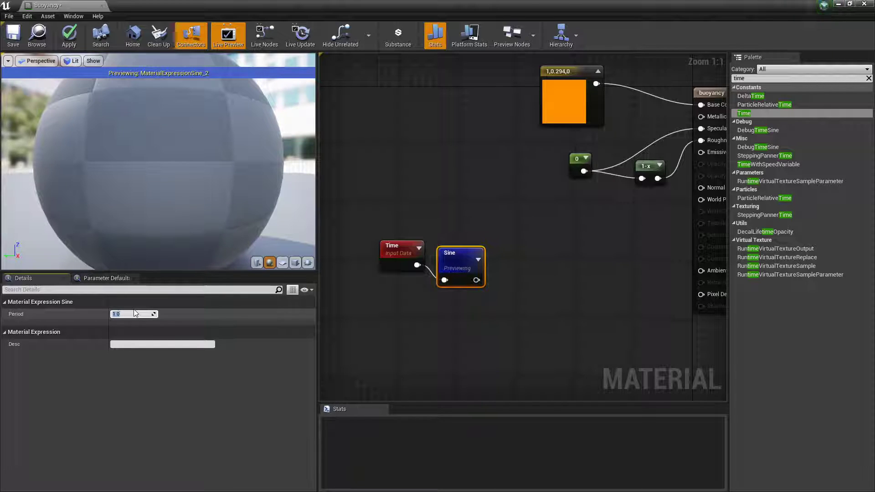
left_click_drag(121, 193, 91, 213)
right_click_drag(121, 193, 120, 164)
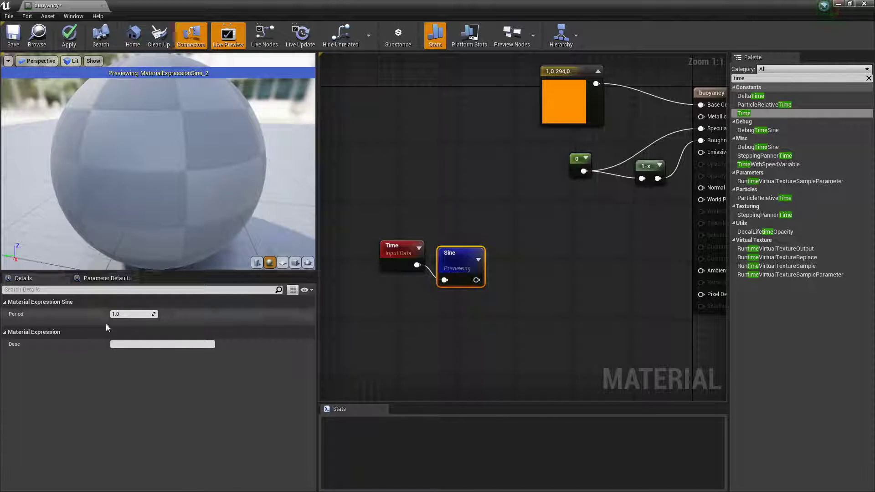
Set the Sine node's Period to 10.
left_click(131, 313)
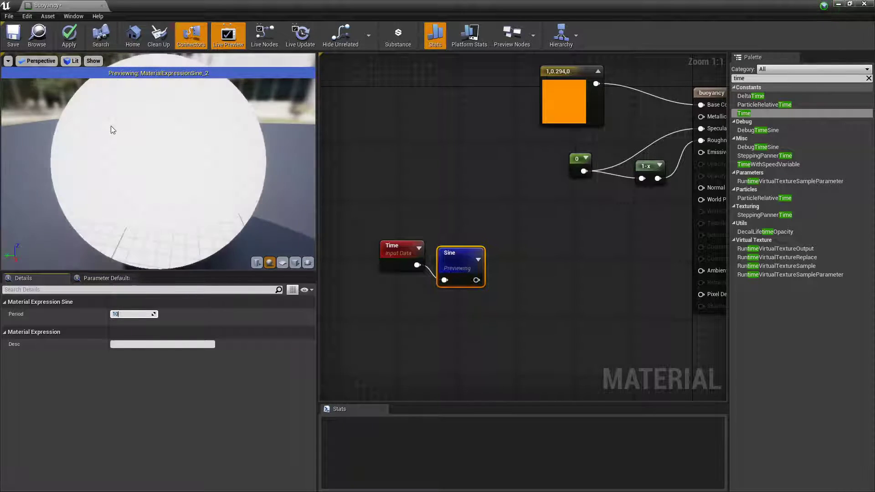
type("10")
key("Return")
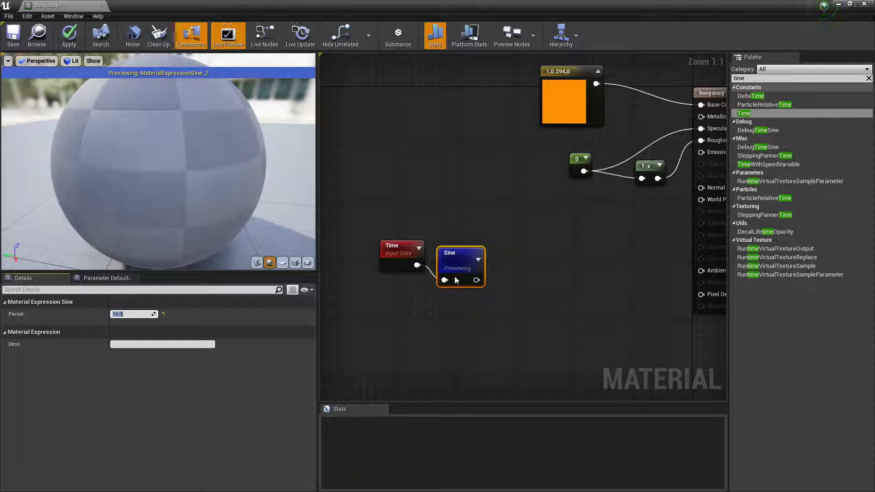
Add a Divide node with the Sine output feeding its A input, and position it beside the Sine node.
left_click_drag(476, 280, 538, 272)
type("d")
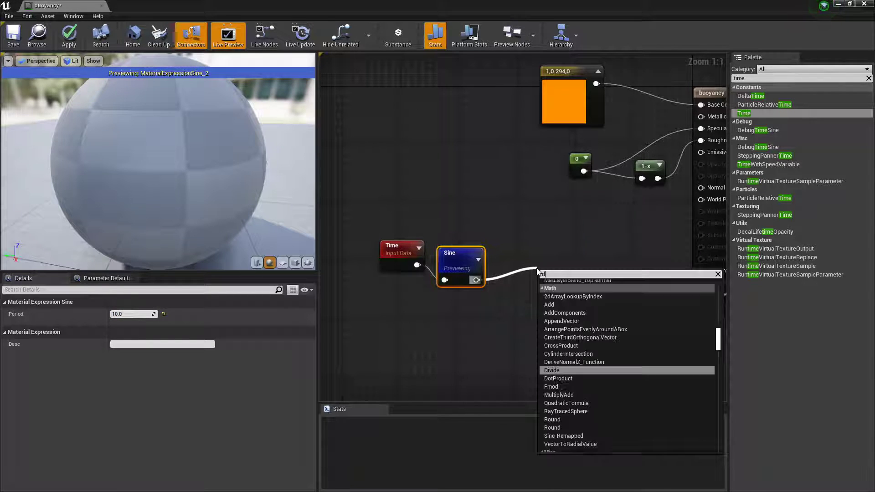
type("iive")
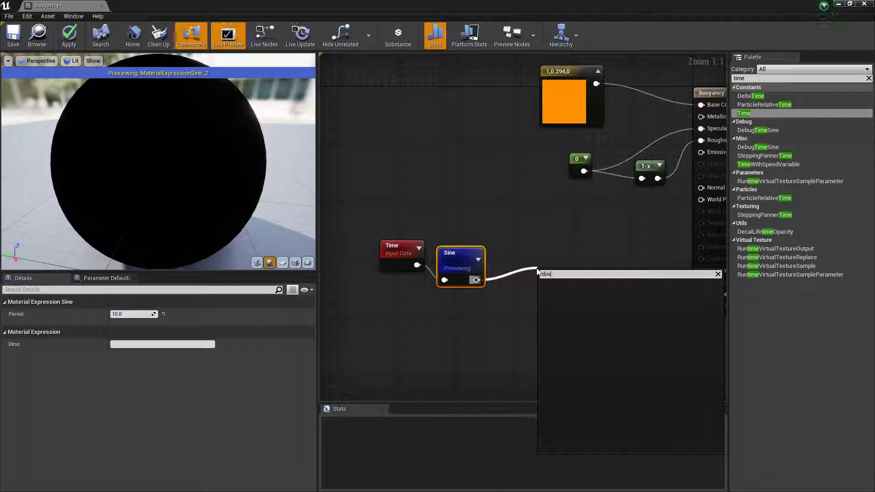
key("BackSpace")
key("BackSpace")
key("BackSpace")
type("ive")
key("BackSpace")
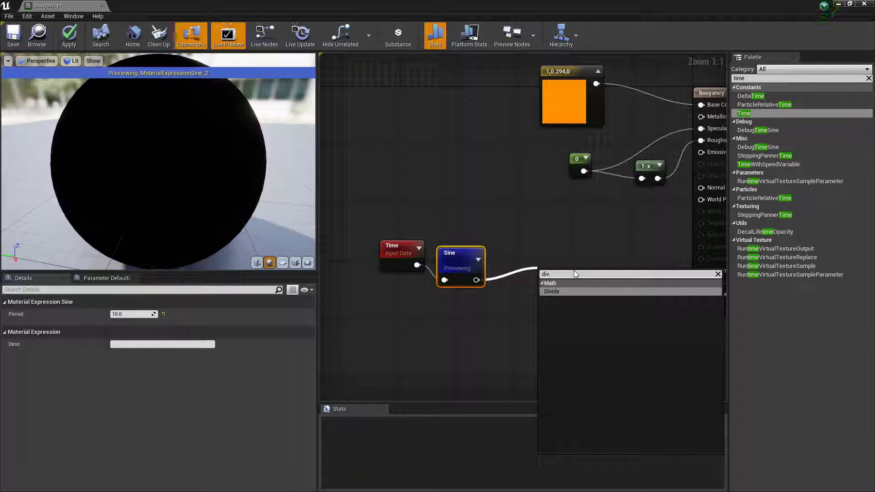
left_click(578, 293)
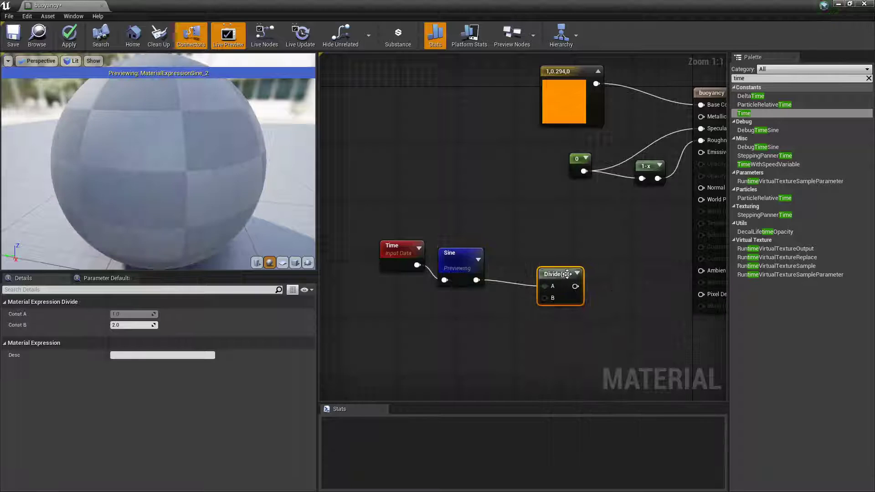
left_click_drag(565, 275, 544, 255)
Shift the Time, Sine and Divide nodes left and add a Multiply node from the Divide output.
left_click_drag(369, 235, 537, 266)
left_click(534, 263)
type("mul")
key("Return")
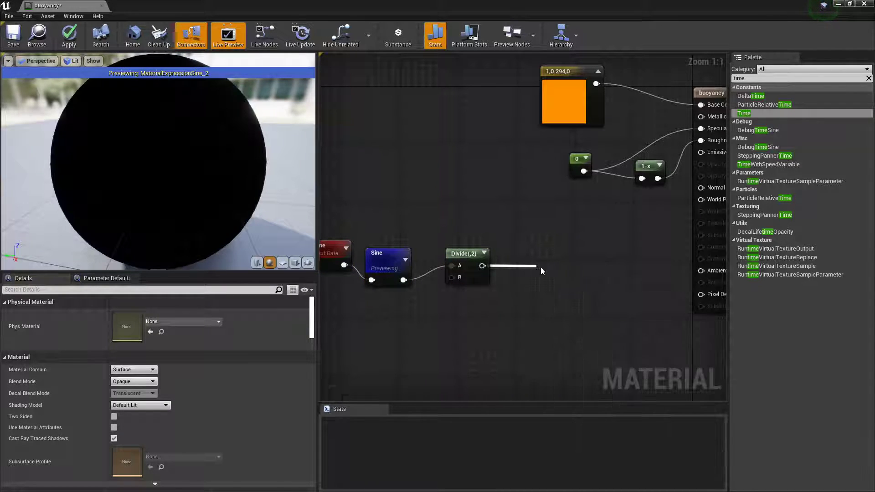
Add a constant node below the Multiply node and convert it into a scalar parameter named HeightMulti.
left_click(510, 334)
left_click(496, 329)
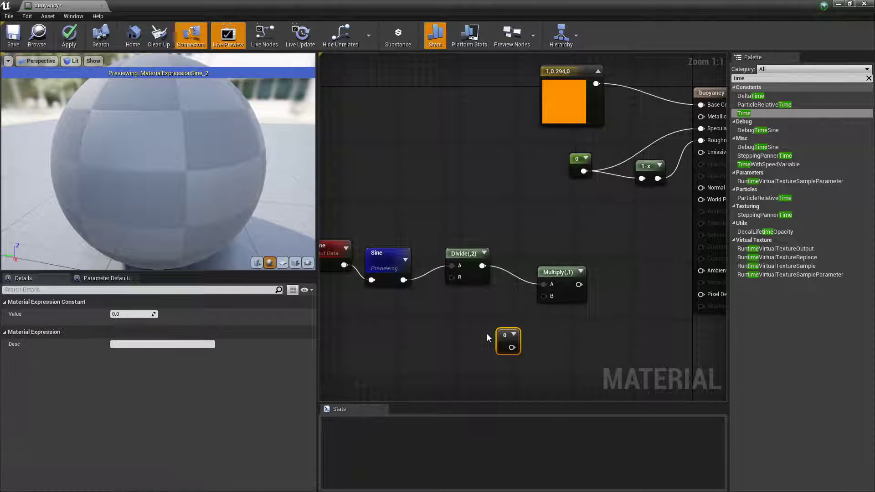
right_click(500, 338)
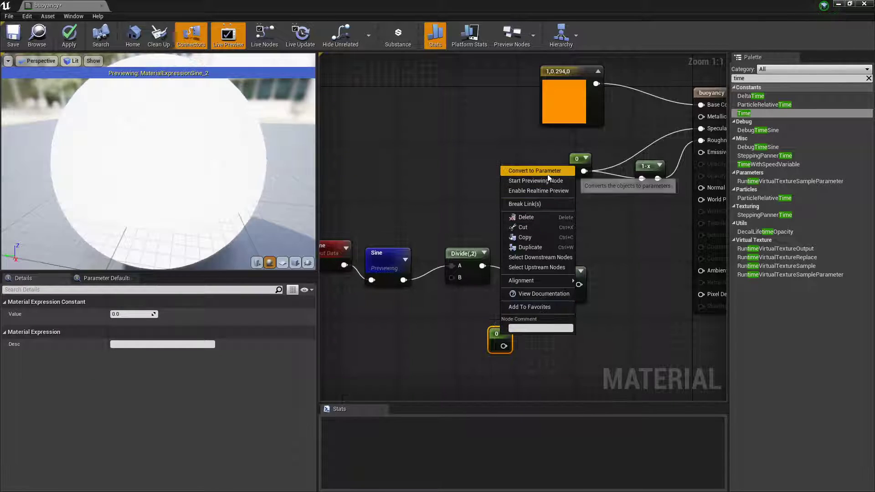
left_click(548, 173)
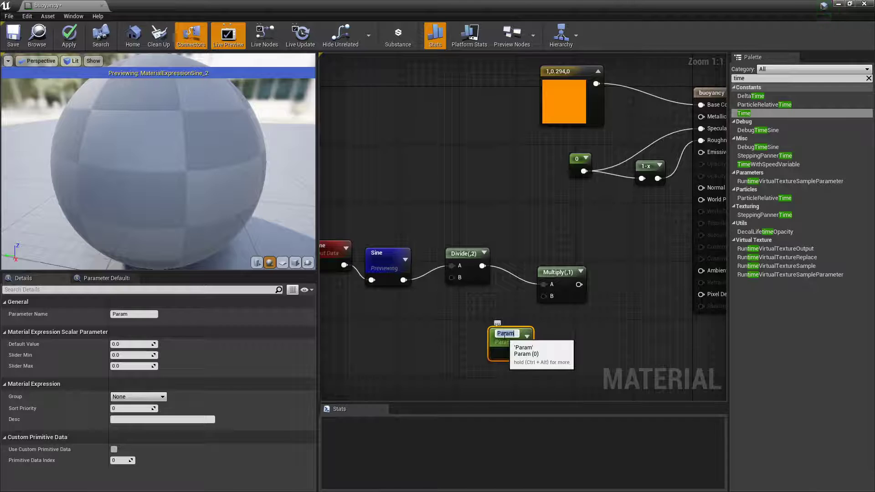
type("HeightM")
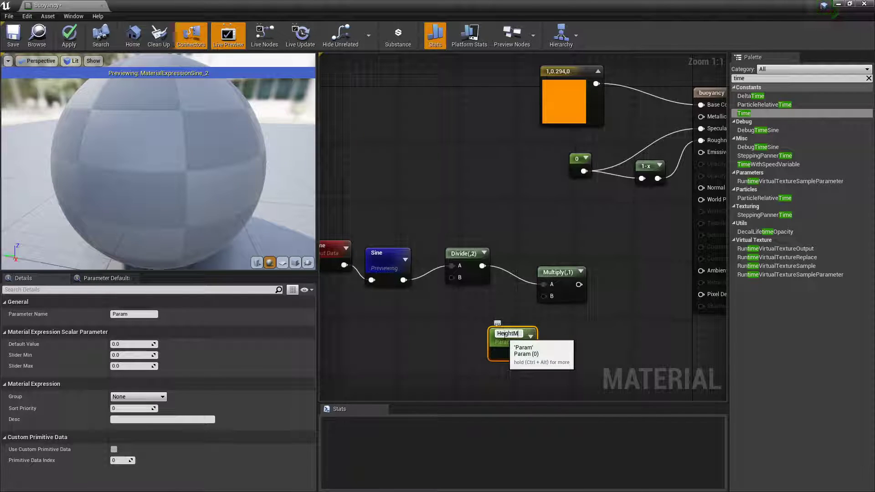
type("ulti")
key("Return")
Feed the HeightMulti parameter into the Multiply node's B input and shift the node chain left to free space.
left_click_drag(505, 335, 543, 296)
right_click_drag(520, 210, 591, 206)
left_click_drag(398, 229, 630, 328)
left_click_drag(628, 283, 554, 287)
left_click_drag(636, 239, 568, 230)
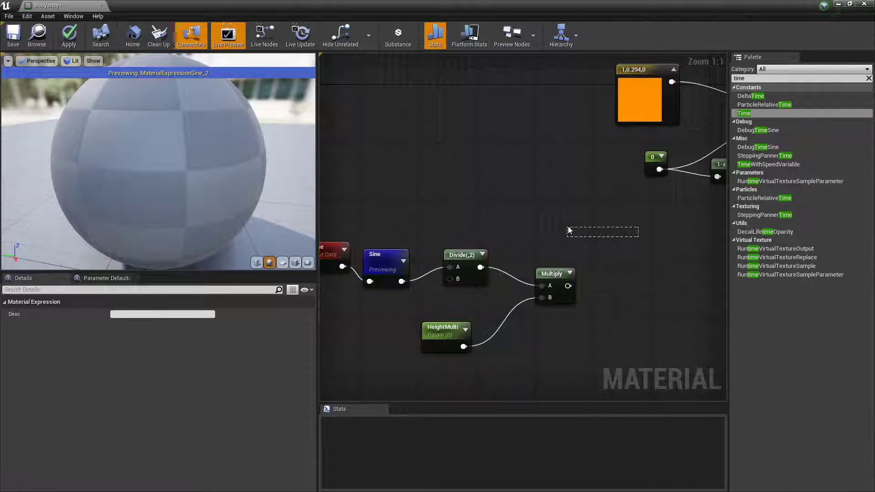
Add a second Multiply node with the first Multiply's output feeding its A input.
right_click(578, 228)
right_click_drag(572, 197, 463, 204)
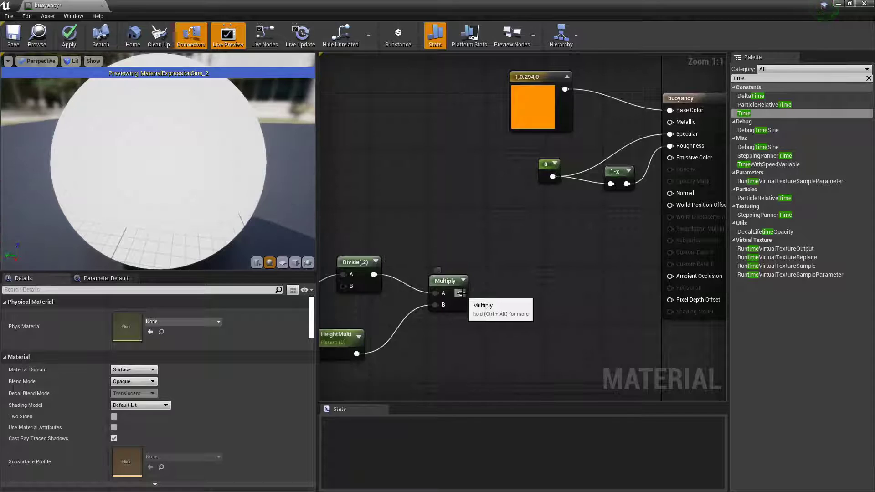
left_click_drag(459, 293, 537, 279)
type("mul")
key("Return")
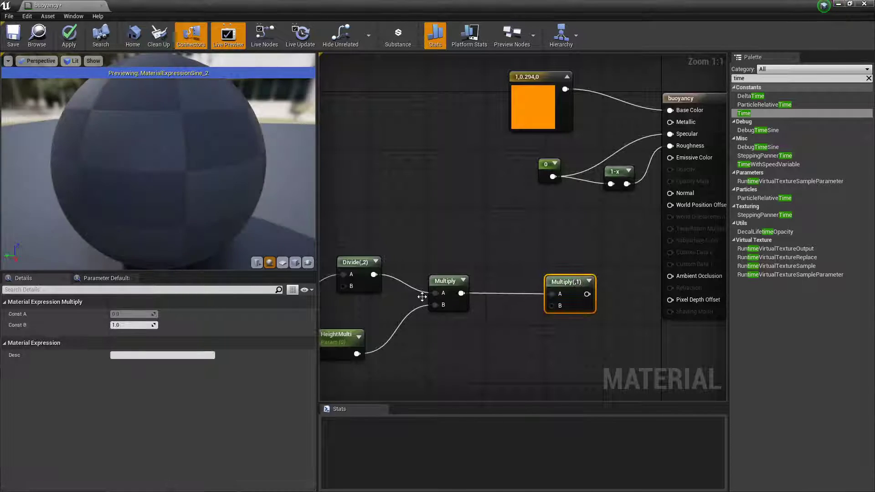
Add a three-component vector constant above the Multiply nodes and set its blue value to 1, giving 0,0,1.
left_click(469, 246)
right_click(476, 221)
left_click(469, 214)
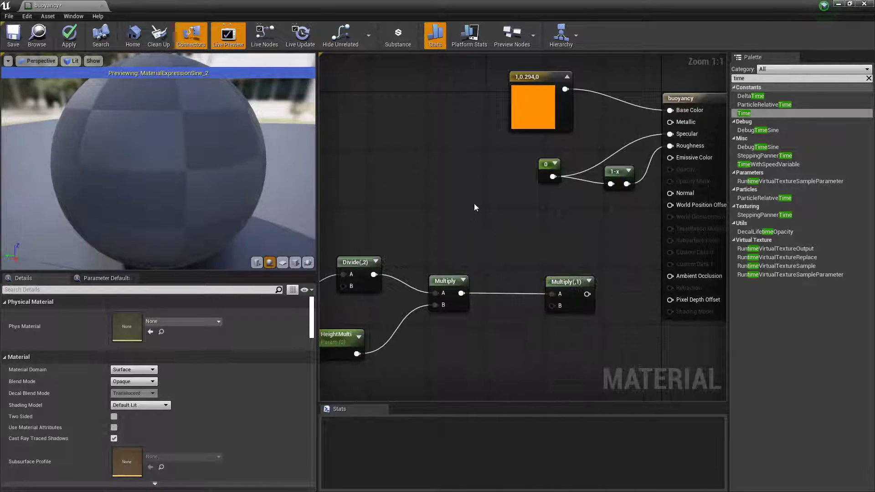
left_click(474, 204)
left_click(151, 313)
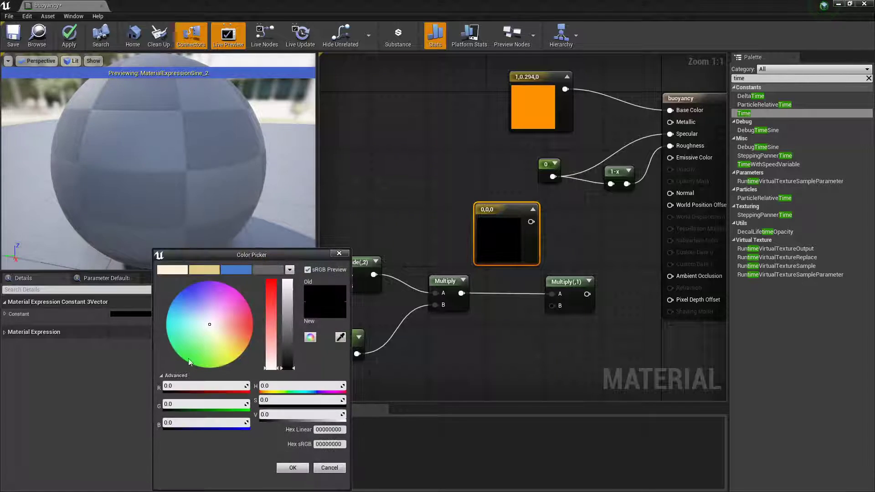
type("1")
key("Return")
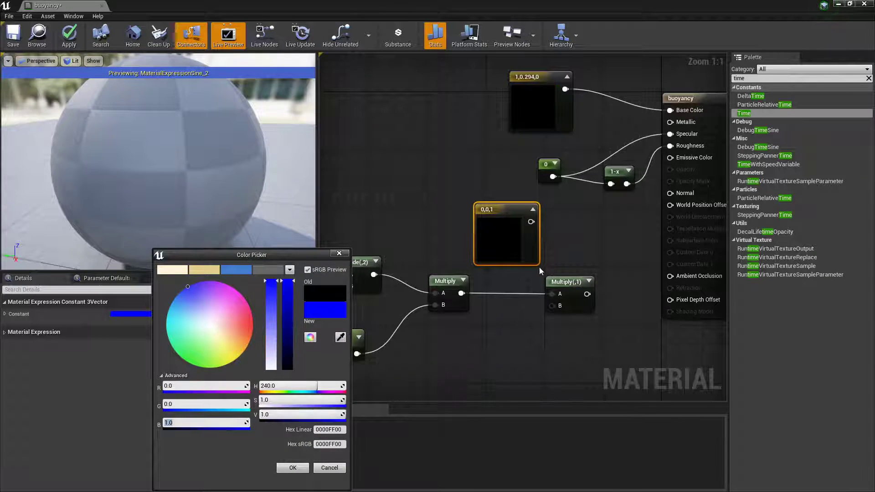
Wire the 0,0,1 vector into the second Multiply's A and the first Multiply into its B, keeping the vector node above the chain.
left_click_drag(530, 222, 551, 306)
left_click_drag(505, 260, 481, 397)
left_click_drag(461, 293, 552, 306)
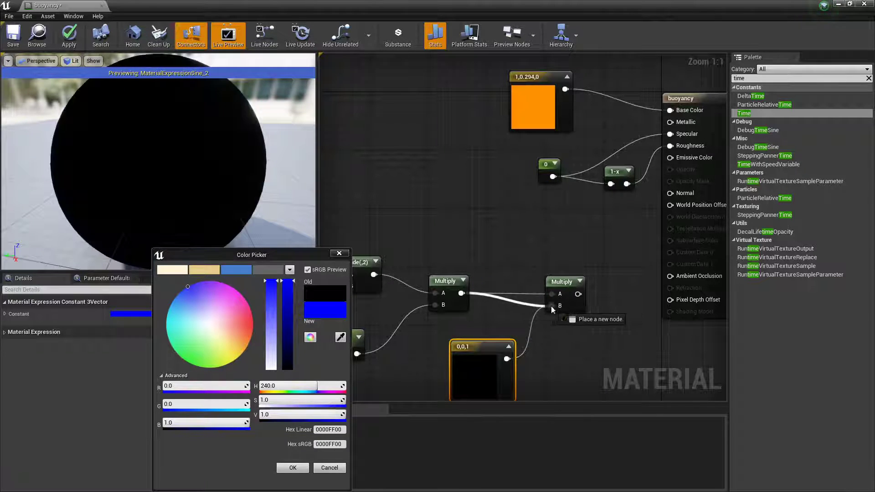
left_click_drag(507, 359, 551, 293)
left_click_drag(482, 364, 474, 219)
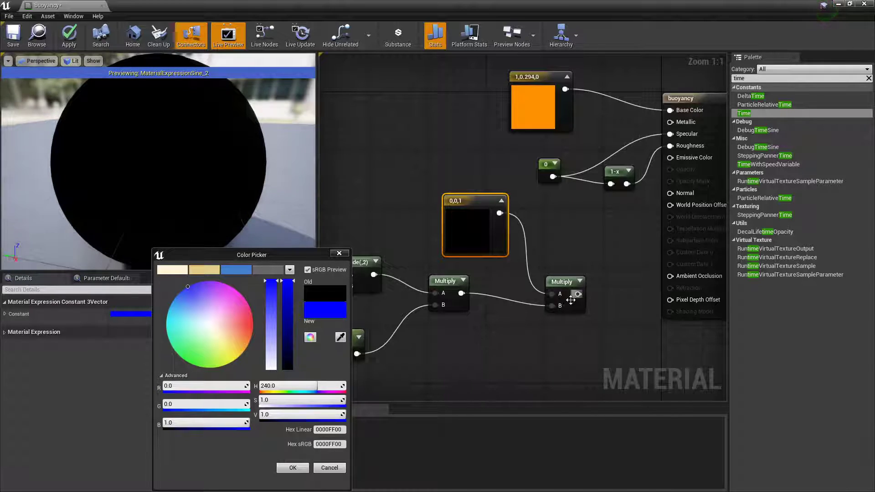
Connect the second Multiply's output to the material's World Position Offset and apply the material changes.
left_click_drag(577, 294, 675, 205)
right_click_drag(526, 251, 599, 237)
left_click(597, 239)
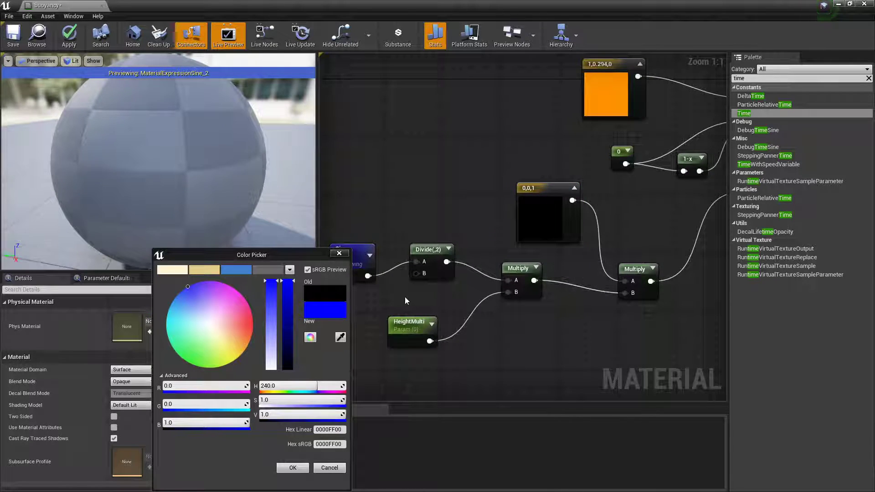
left_click(69, 37)
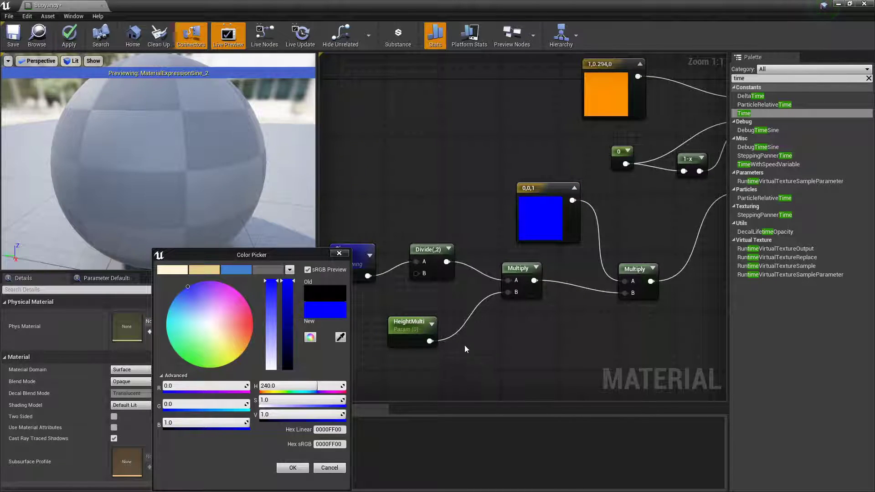
Set the HeightMulti parameter's default value to 15.
left_click(409, 325)
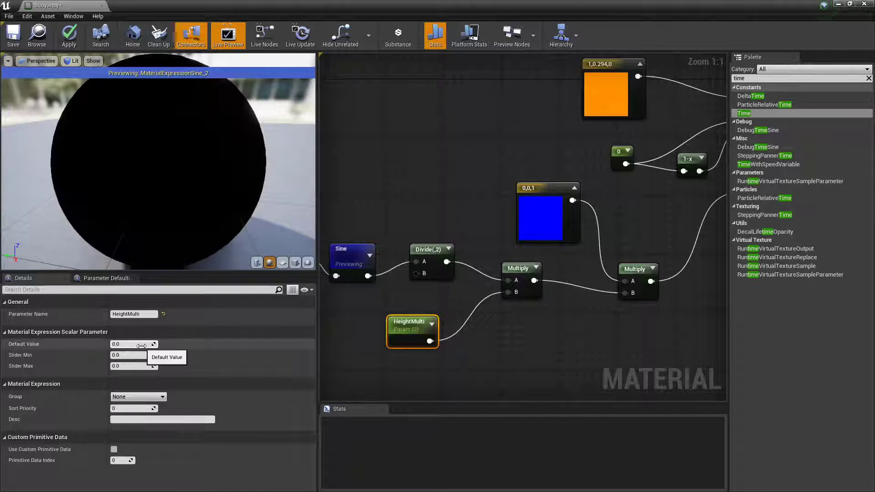
left_click(142, 346)
type("15")
key("Return")
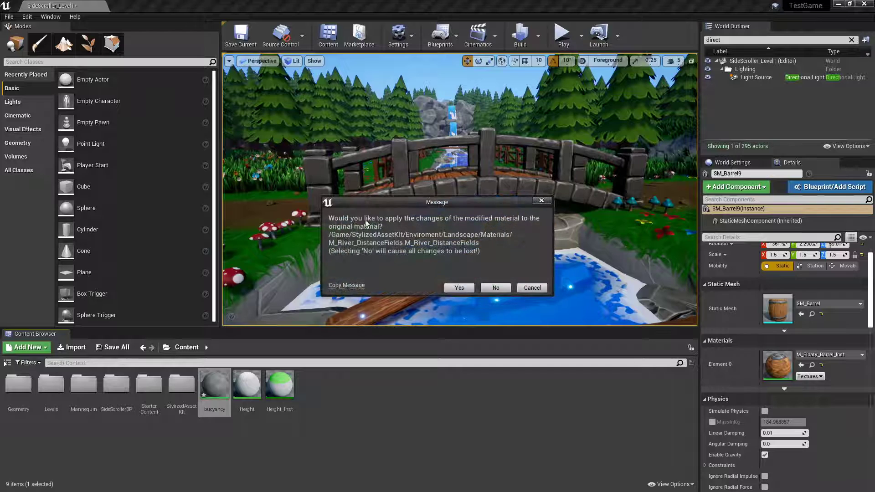
Discard the pending M_River_DistanceFields changes and create a material instance of buoyancy, keeping the name buoyancy_Inst.
left_click(496, 288)
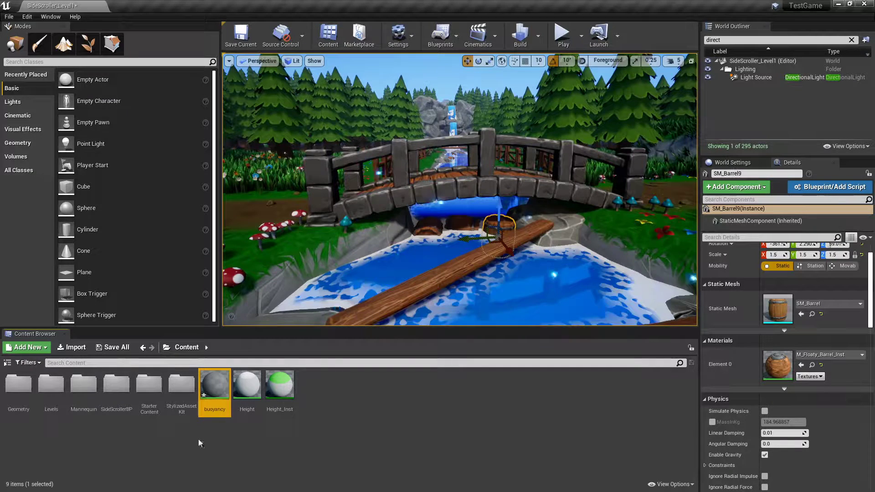
right_click(211, 391)
left_click(257, 375)
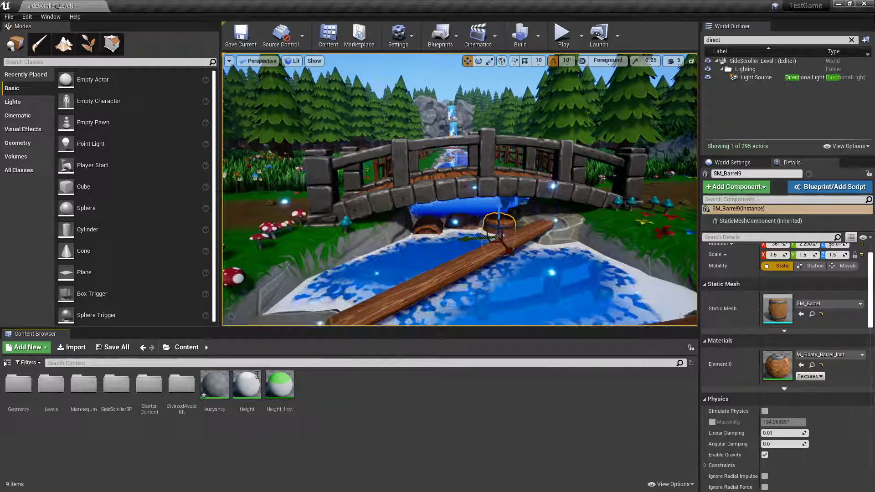
right_click(214, 387)
left_click(265, 171)
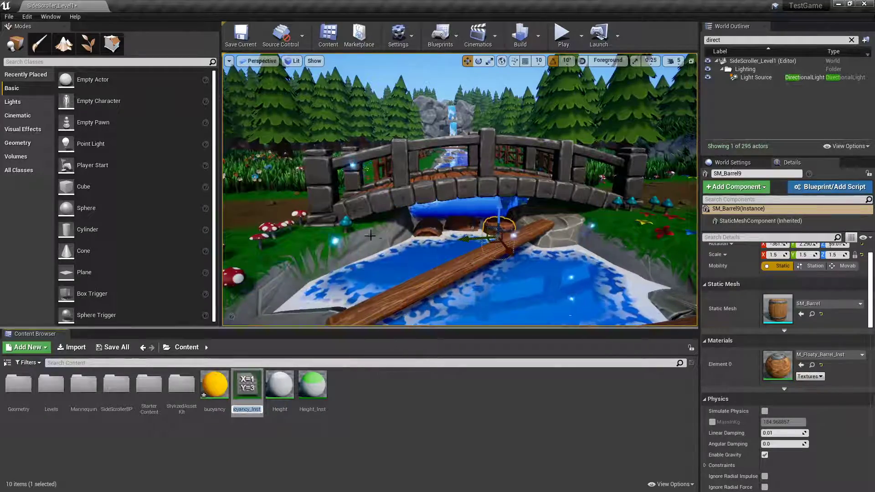
key("Escape")
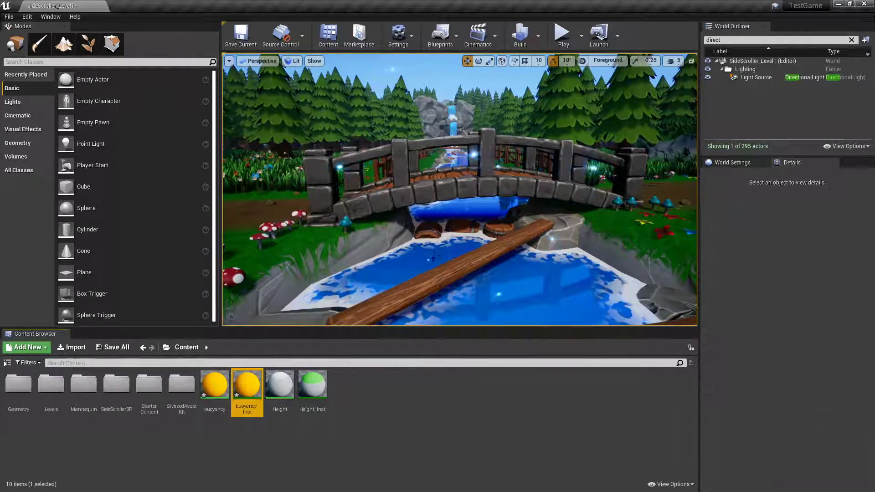
Assign the buoyancy_Inst material to the triangular object and the barrels floating in the river.
right_click_drag(459, 189, 585, 225)
left_click_drag(249, 391, 533, 237)
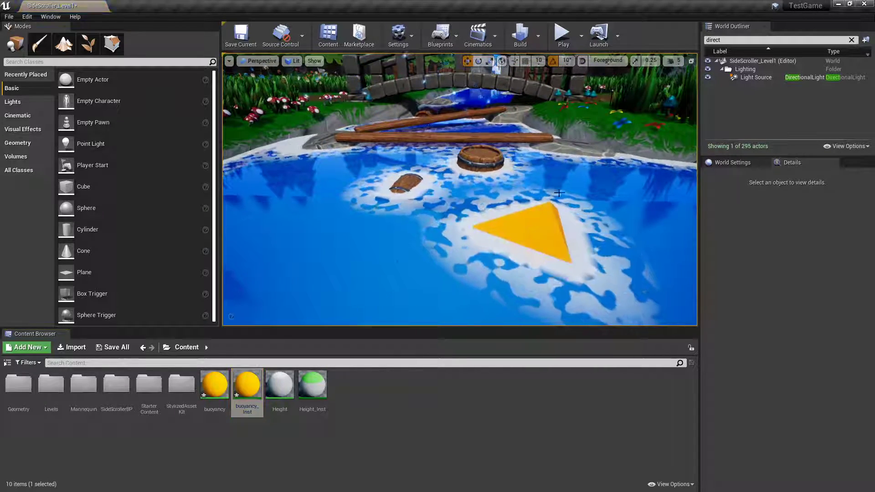
left_click_drag(238, 372, 483, 169)
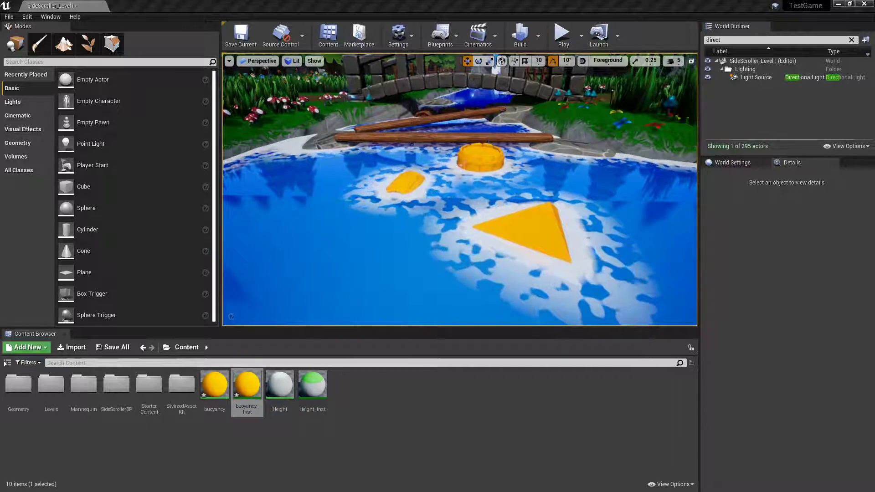
Place the buoyancy_Inst editor beside the level view, enable the HeightMulti override and set it to 35 for the floating barrel.
left_click_drag(302, 0, 719, 38)
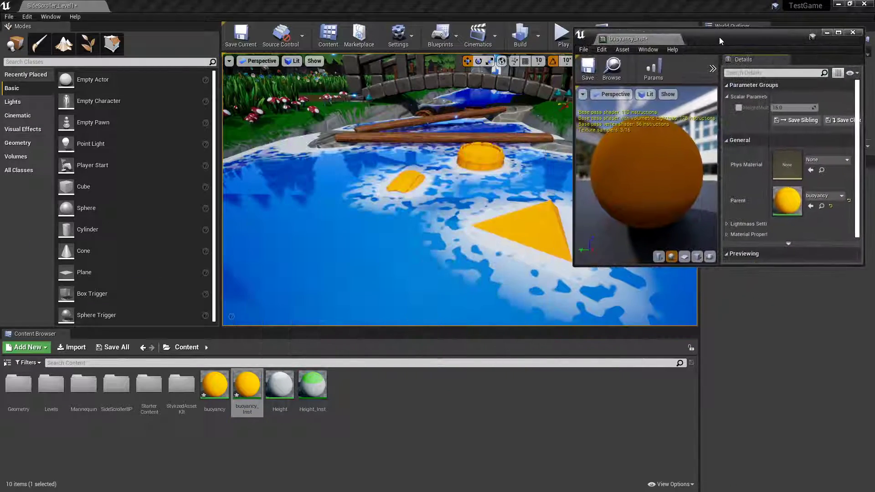
left_click(738, 107)
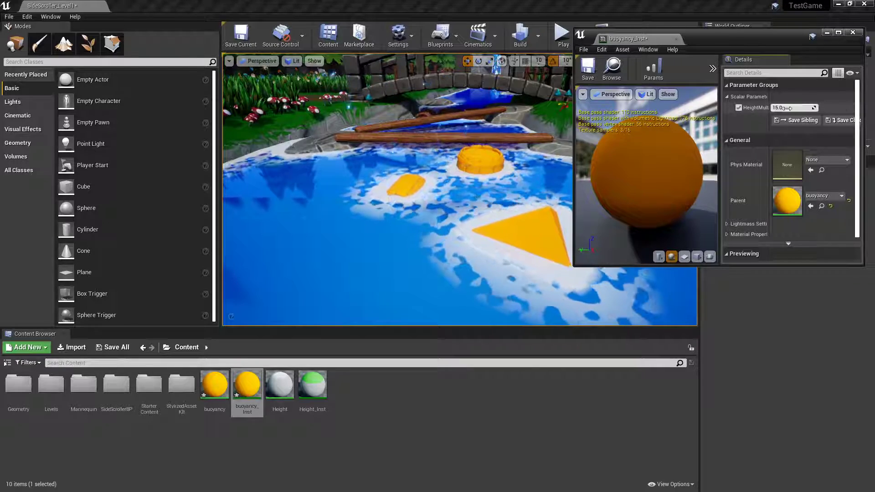
mouse_move(514, 163)
right_mouse_down()
mouse_move(547, 136)
mouse_move(524, 168)
mouse_move(524, 151)
right_mouse_up()
key("w")
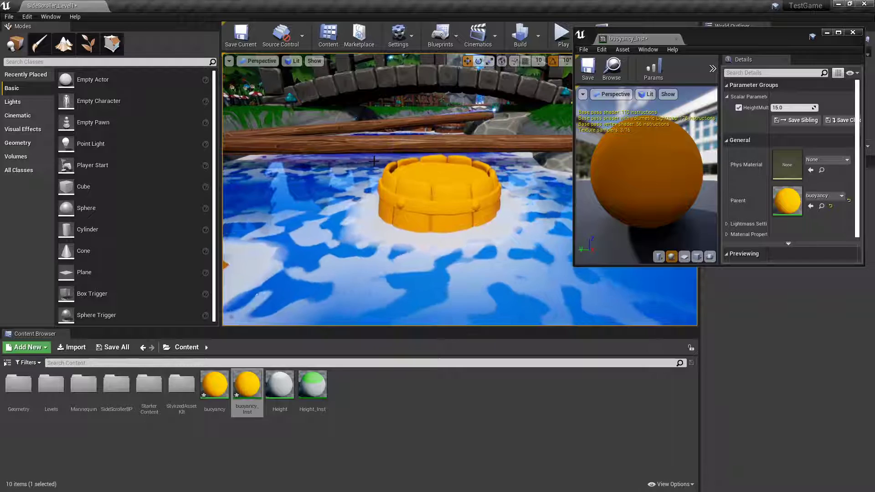
left_click(800, 109)
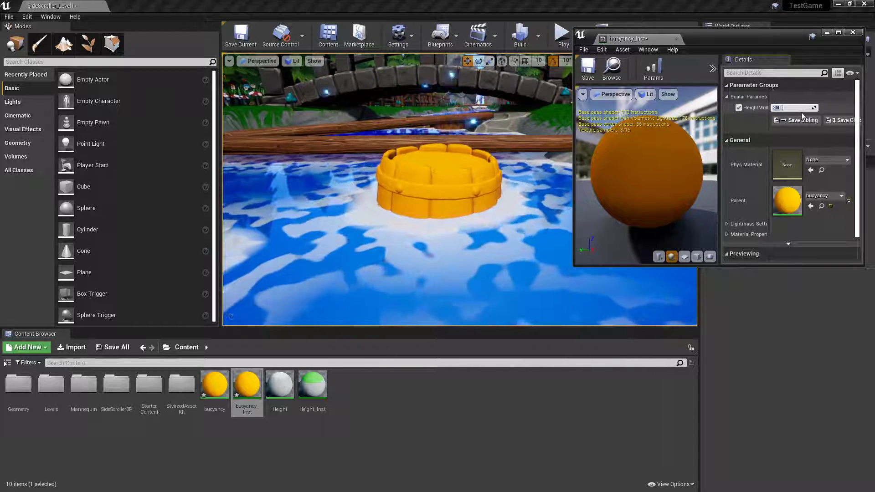
type("85")
key("Return")
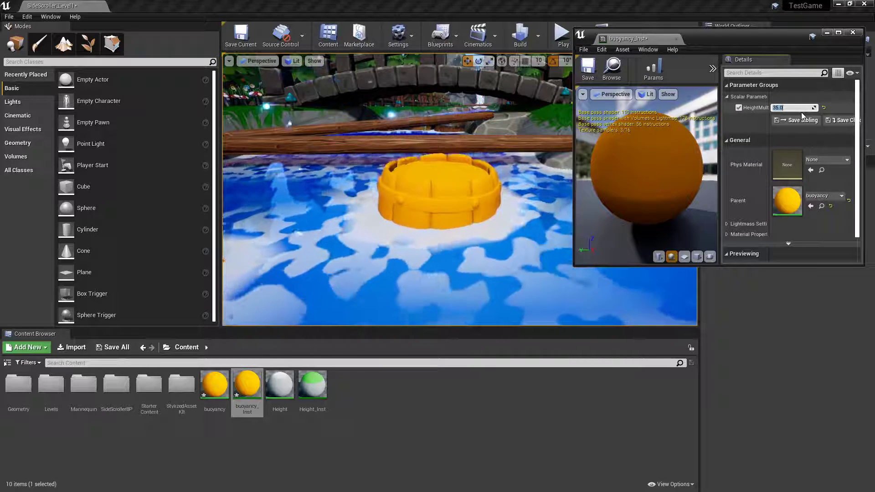